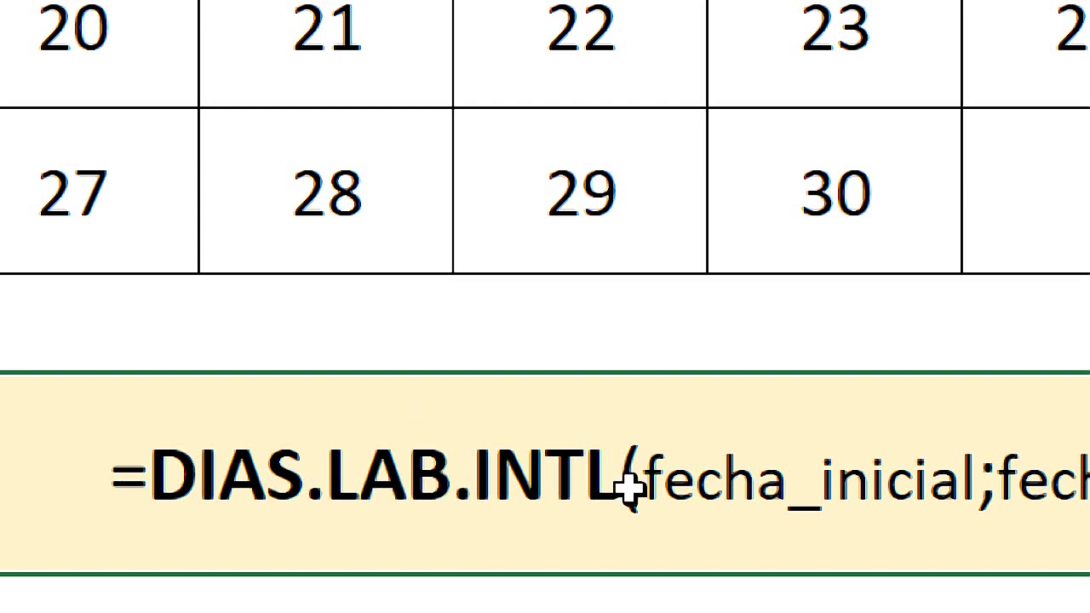
Highlight the fecha_inicial, fecha_final and fin de semana arguments in the B10 syntax text
left_click(660, 492)
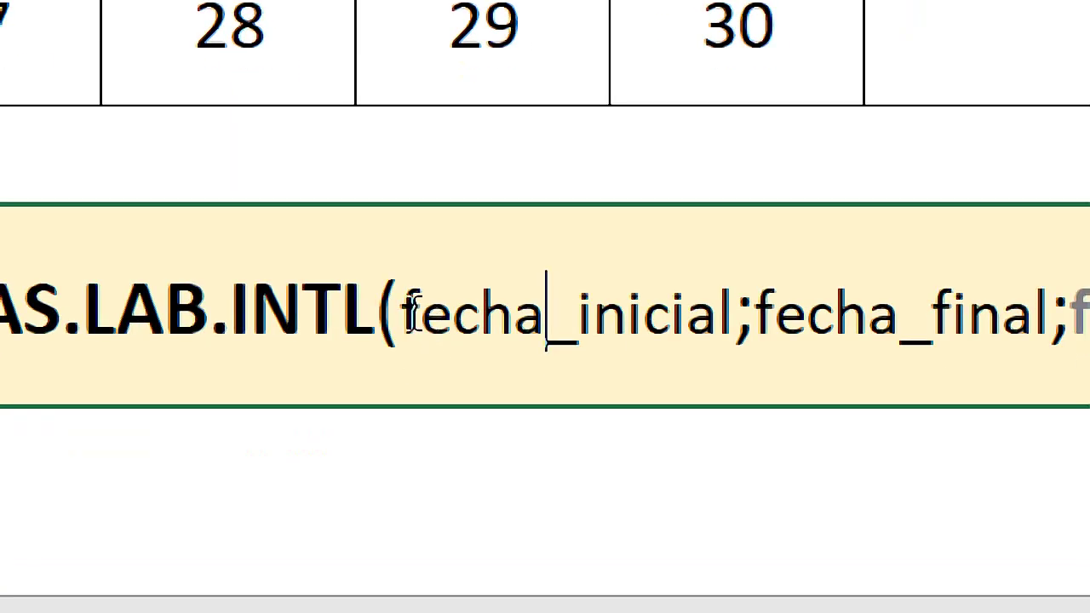
left_click_drag(402, 313, 732, 328)
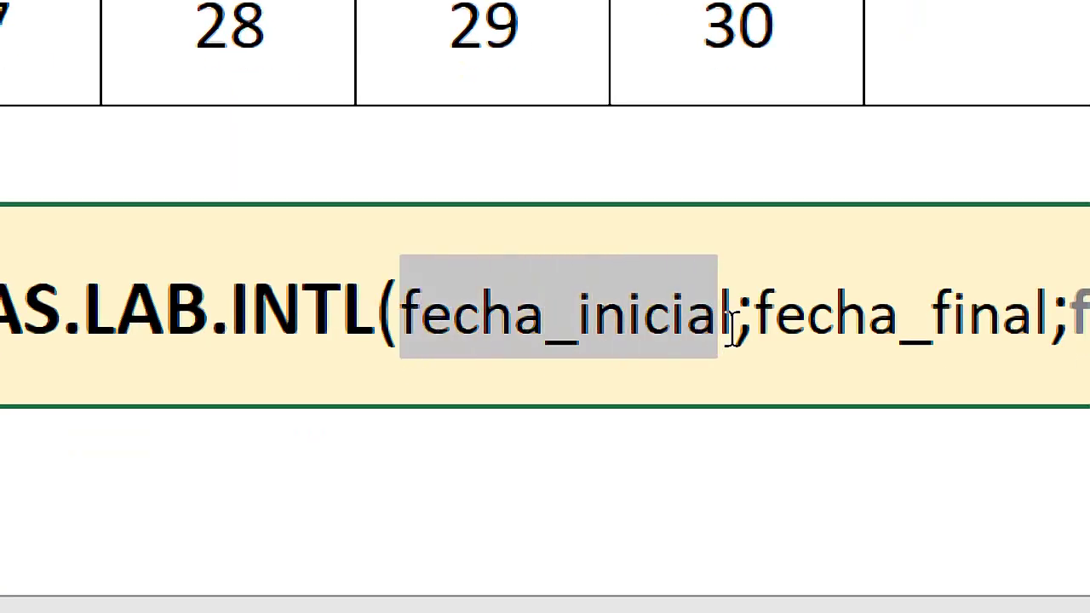
left_click(691, 340)
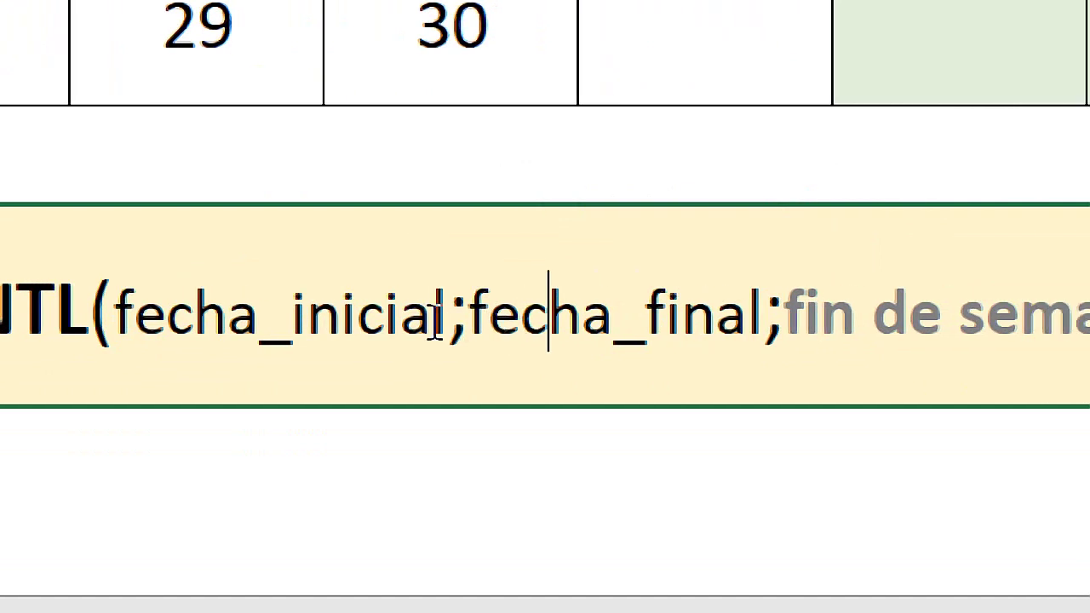
left_click_drag(469, 314, 763, 314)
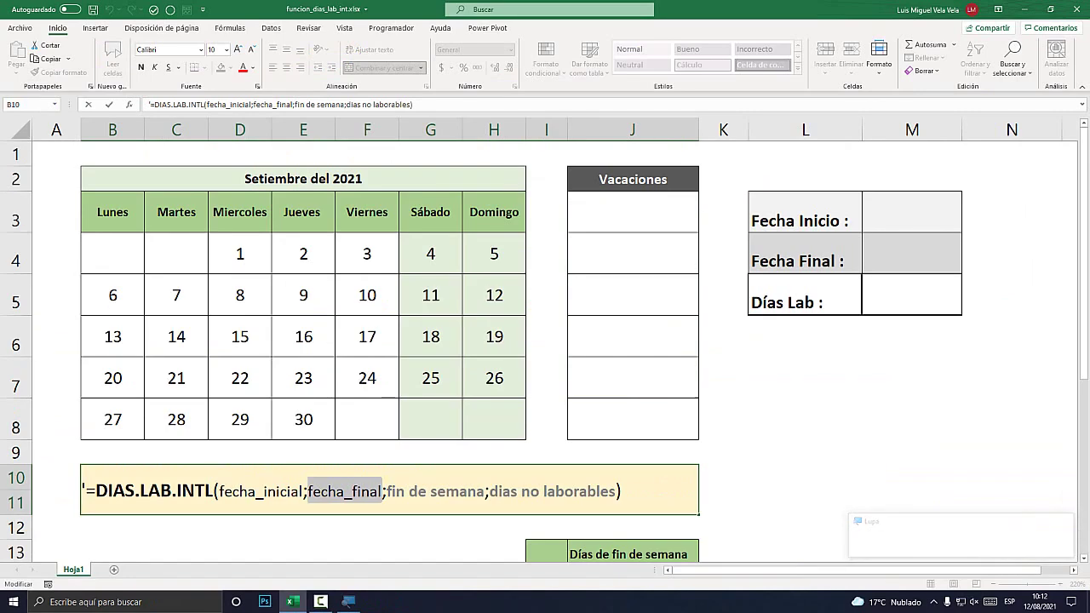
scroll(545, 352, "down", 2)
scroll(545, 352, "down", 1)
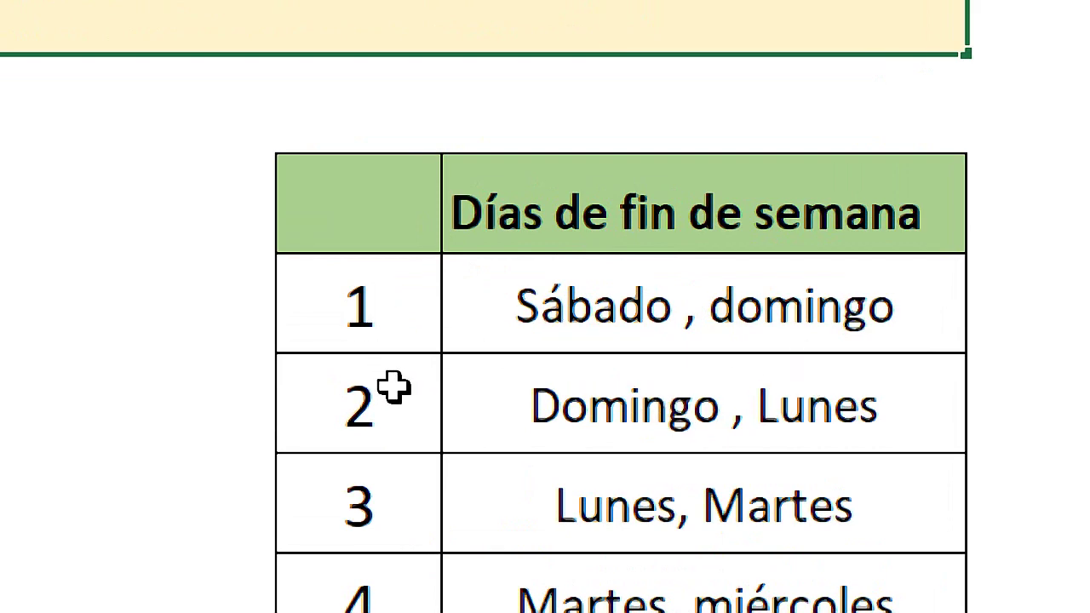
scroll(460, 405, "down", 1)
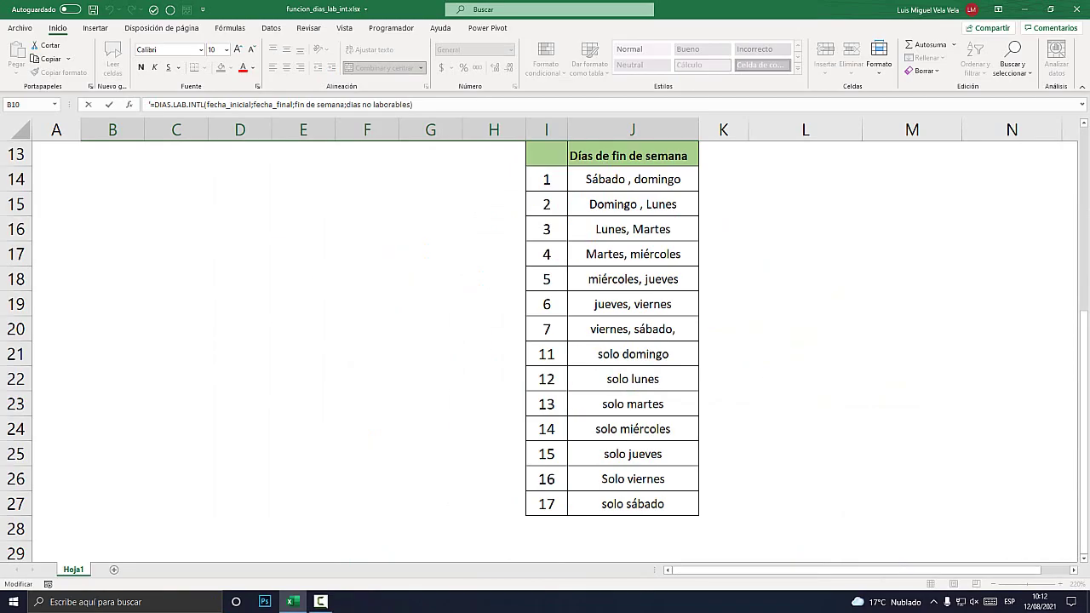
scroll(562, 477, "up", 3)
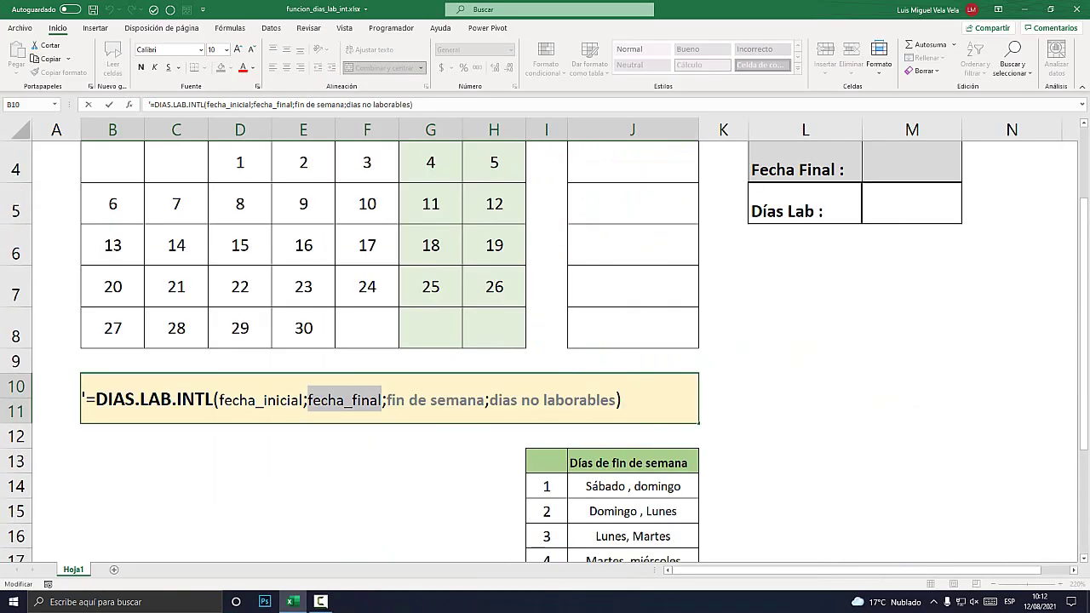
left_click_drag(387, 400, 615, 399)
left_click(486, 400)
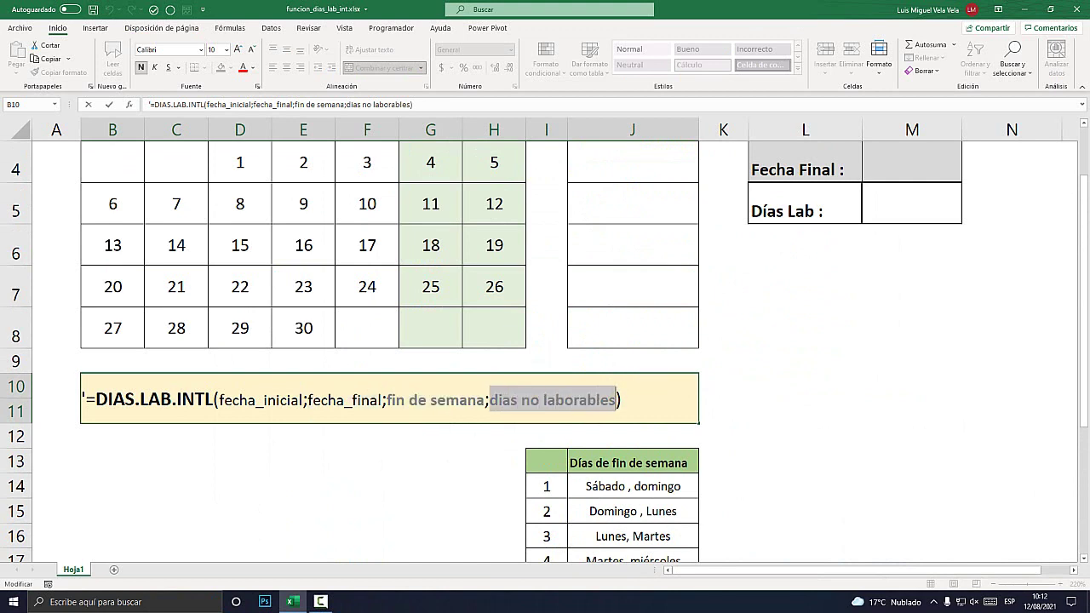
scroll(545, 341, "up", 1)
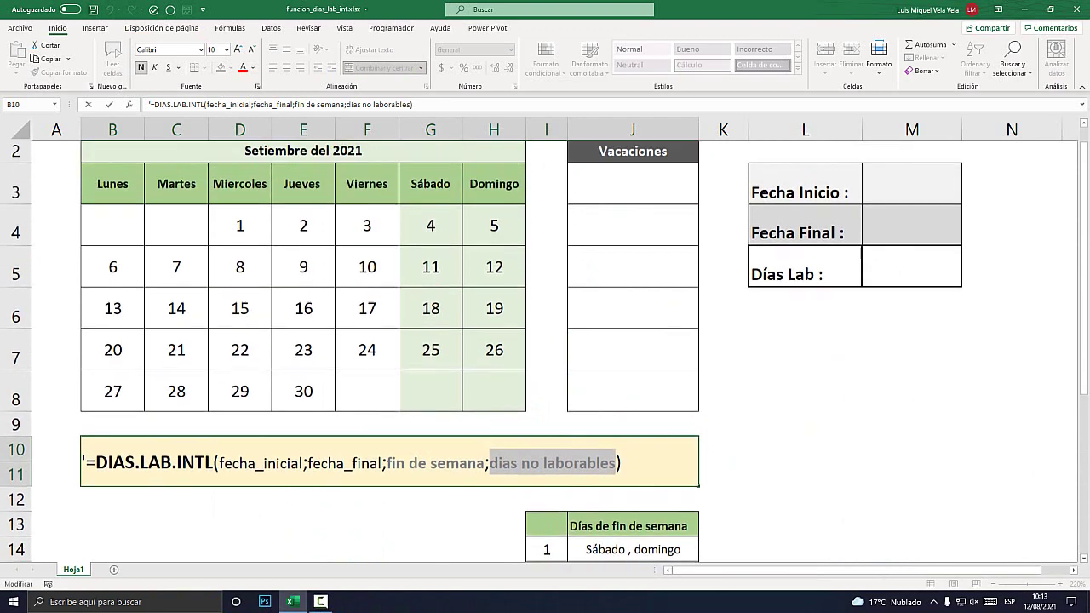
Review the Vacaciones cells, the September 2021 calendar range and the Fecha Inicio cell
left_click(632, 211)
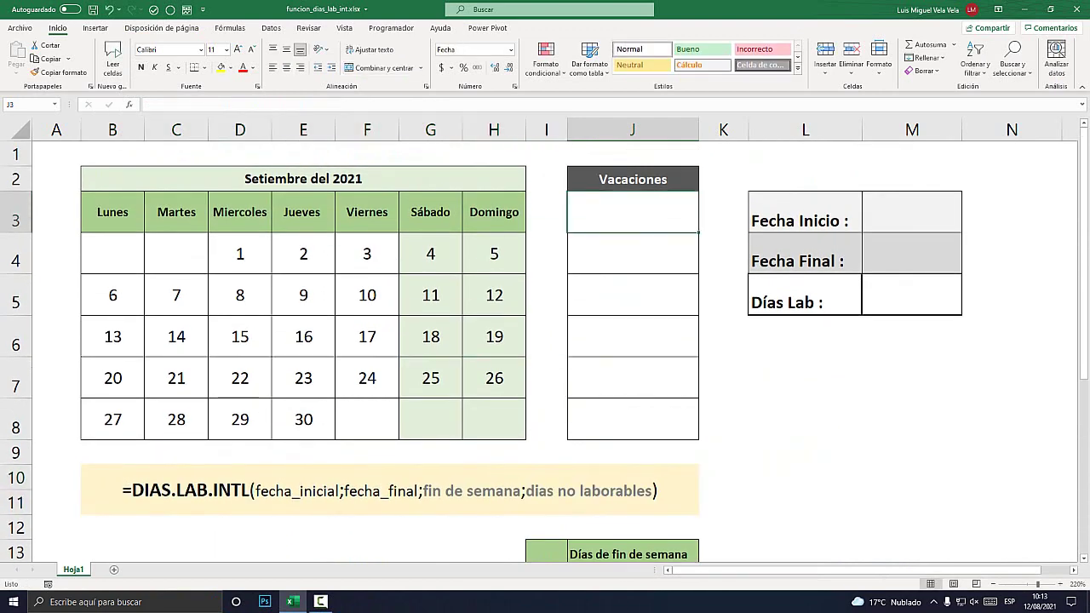
key("Down")
key("Down")
key("Down")
key("Down")
key("Down")
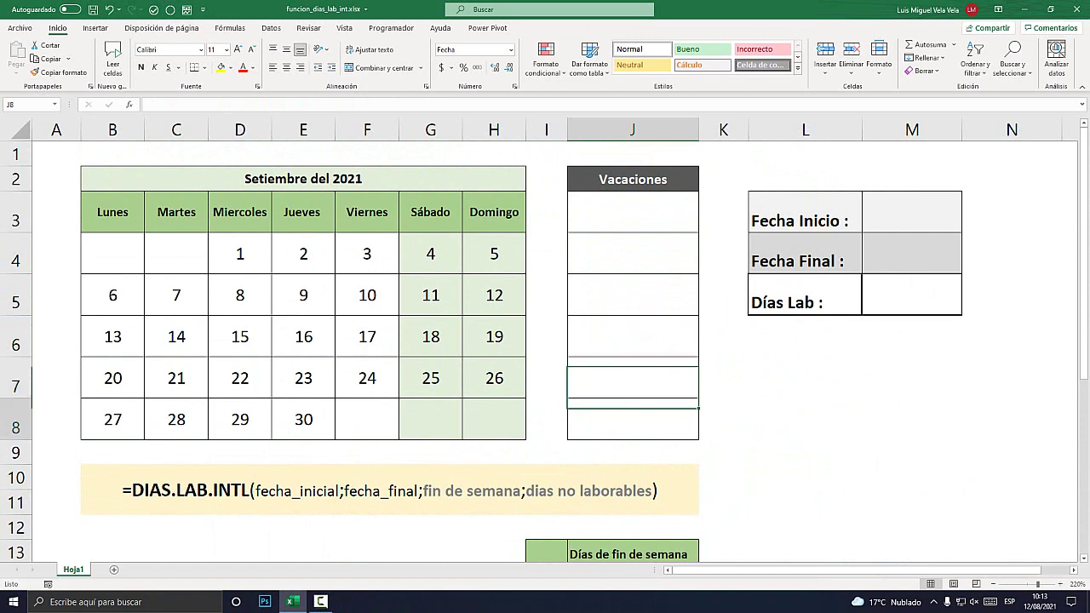
key("Up")
key("Up")
key("Up")
key("Up")
key("Up")
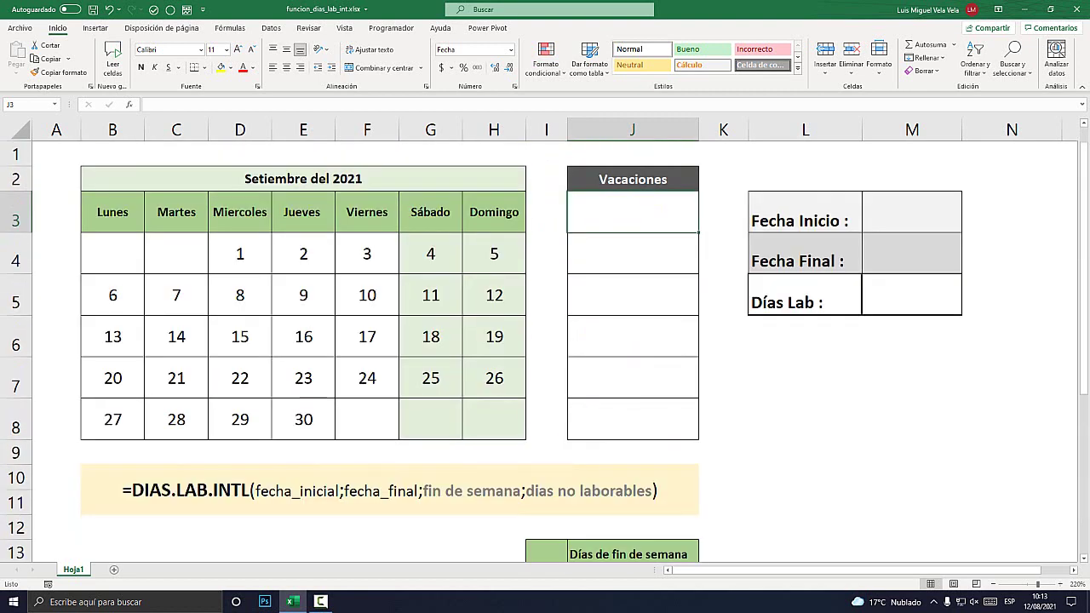
left_click_drag(112, 179, 911, 502)
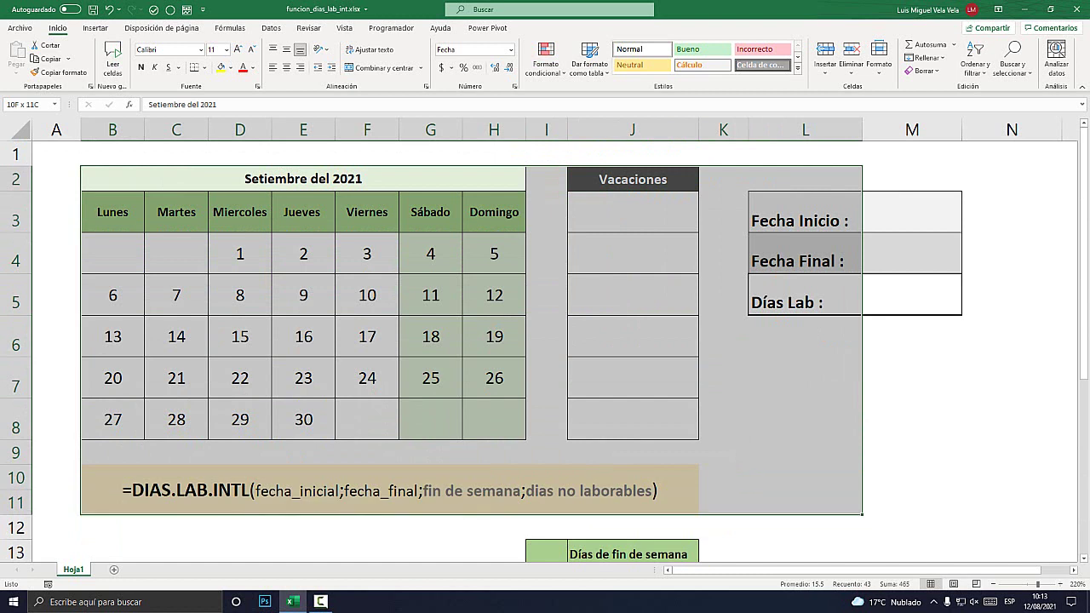
left_click(805, 419)
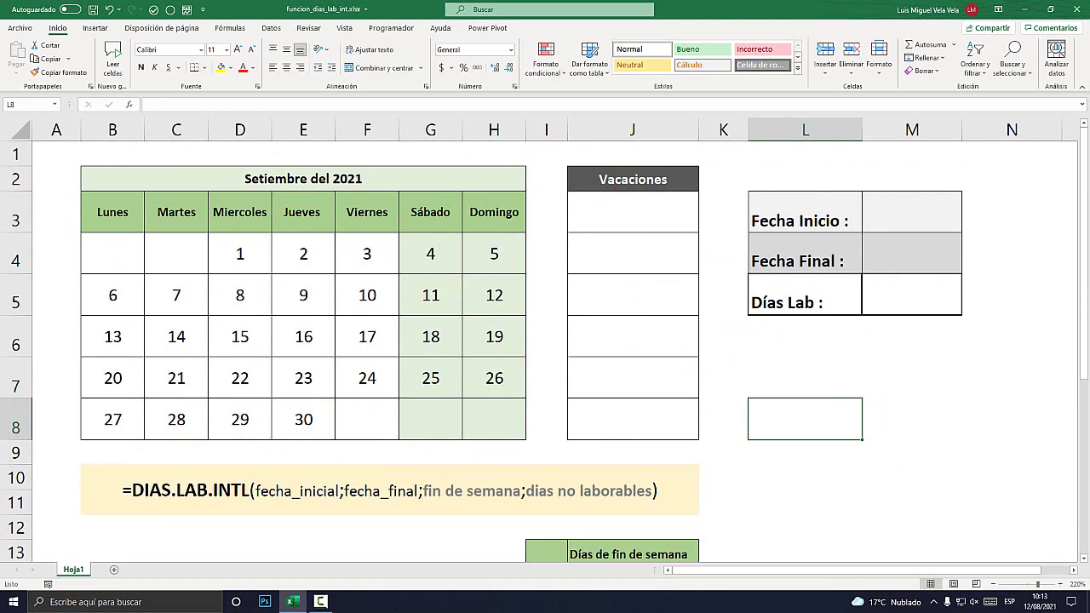
scroll(545, 340, "down", 2)
scroll(546, 341, "up", 2)
left_click(911, 212)
left_click_drag(303, 179, 494, 419)
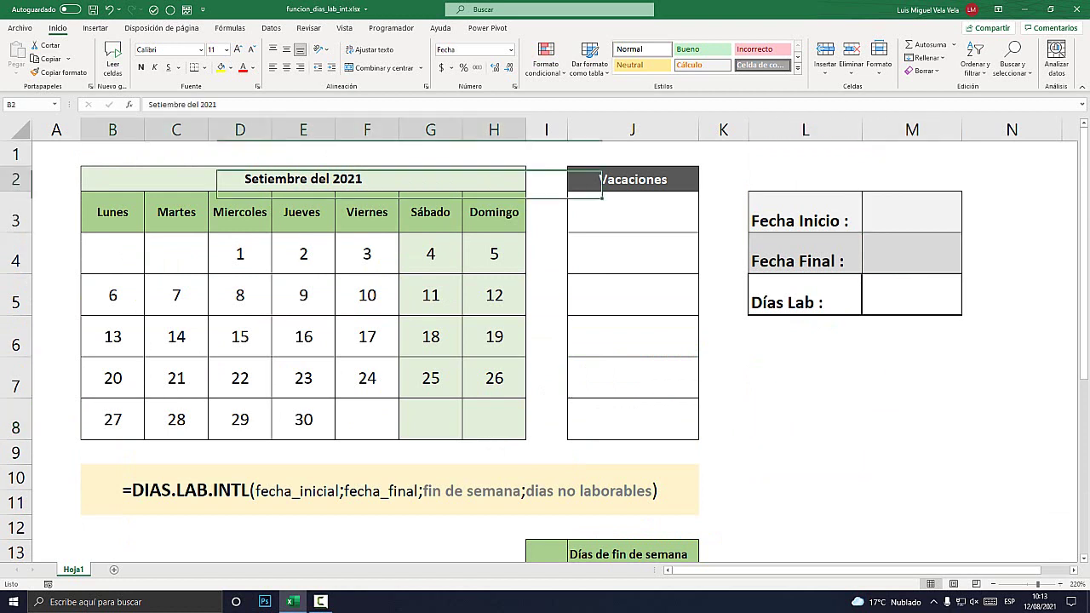
left_click(911, 211)
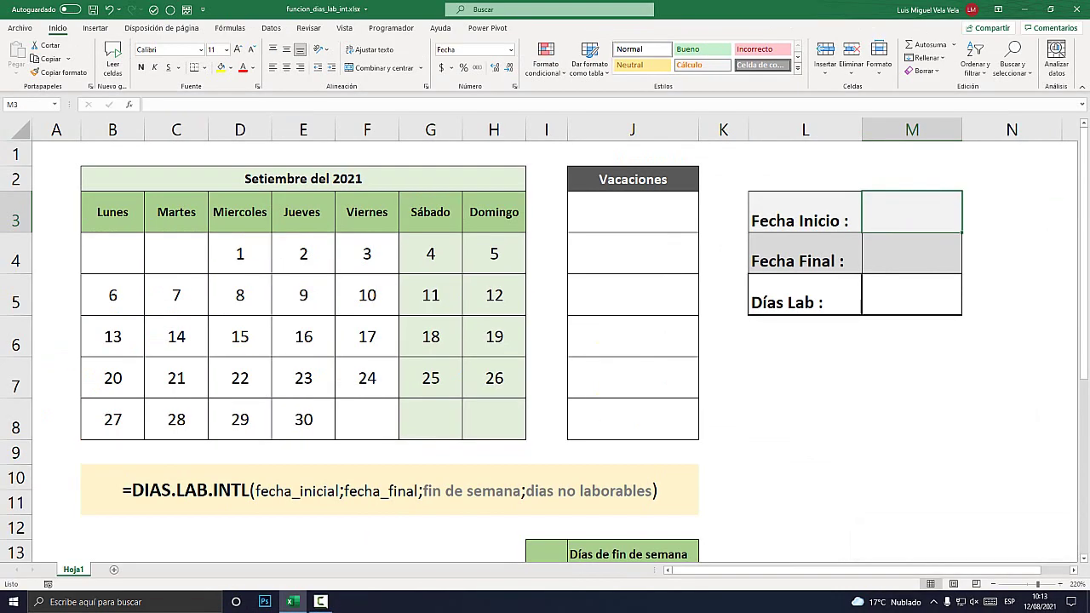
Shade September 1 light yellow and enter 01/09/2021 as Fecha Inicio in M3
left_click(240, 253)
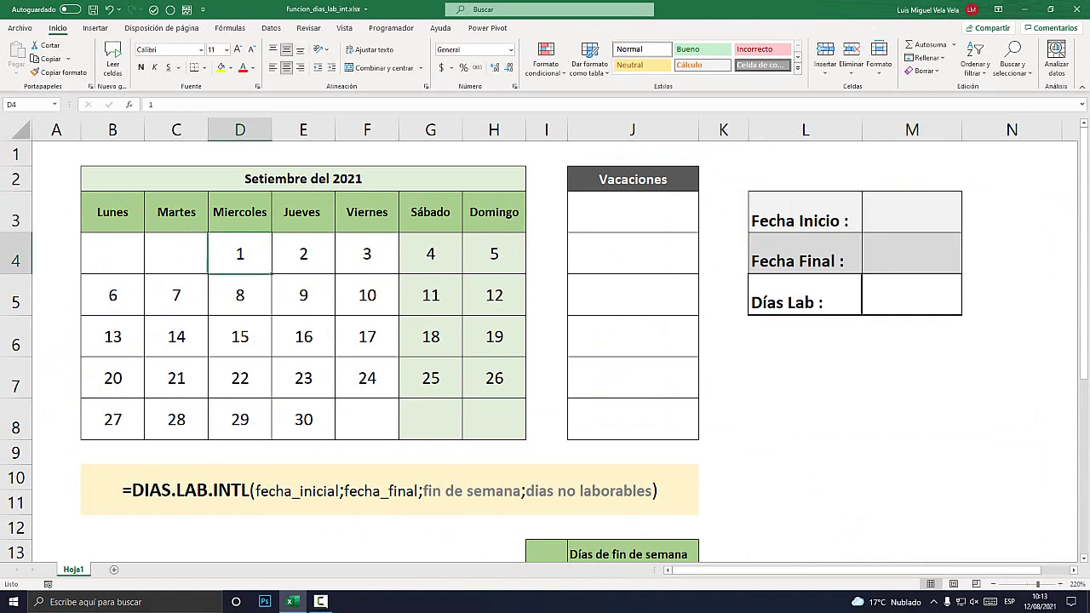
left_click(230, 68)
left_click(278, 112)
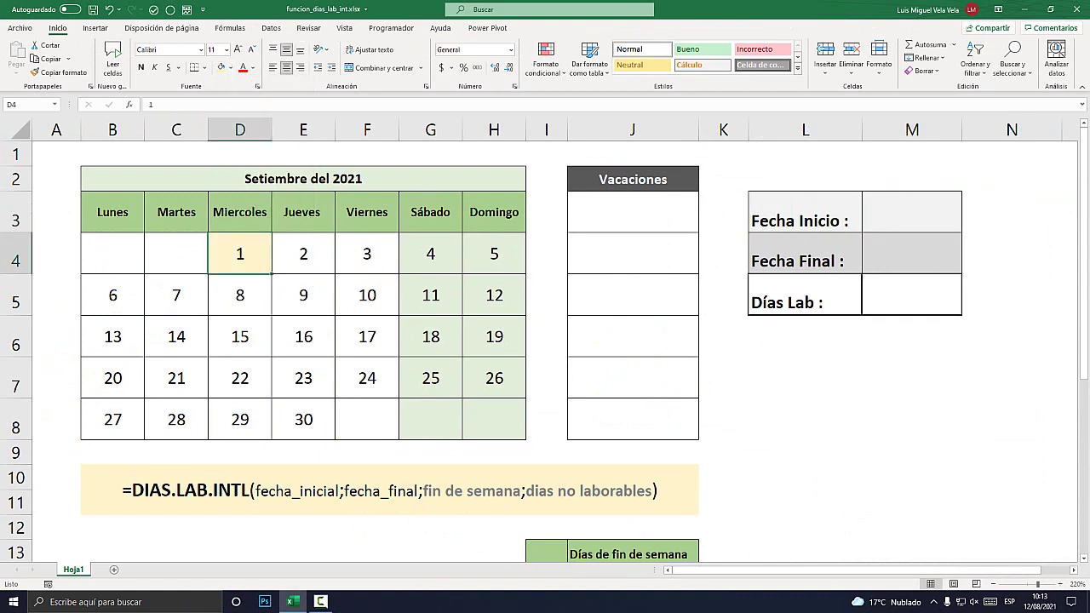
left_click(911, 212)
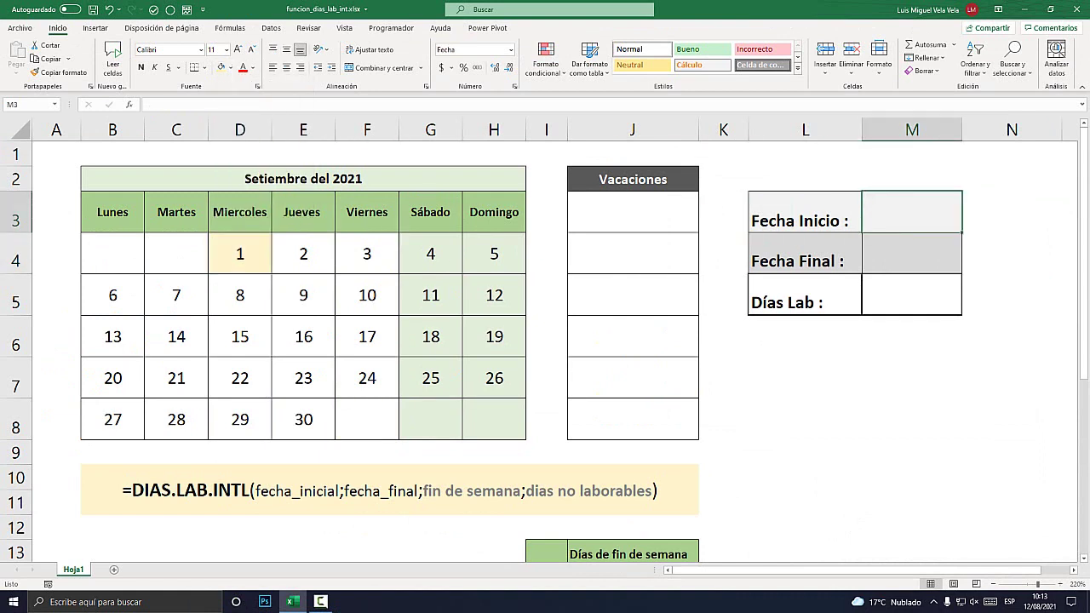
type("01/09/")
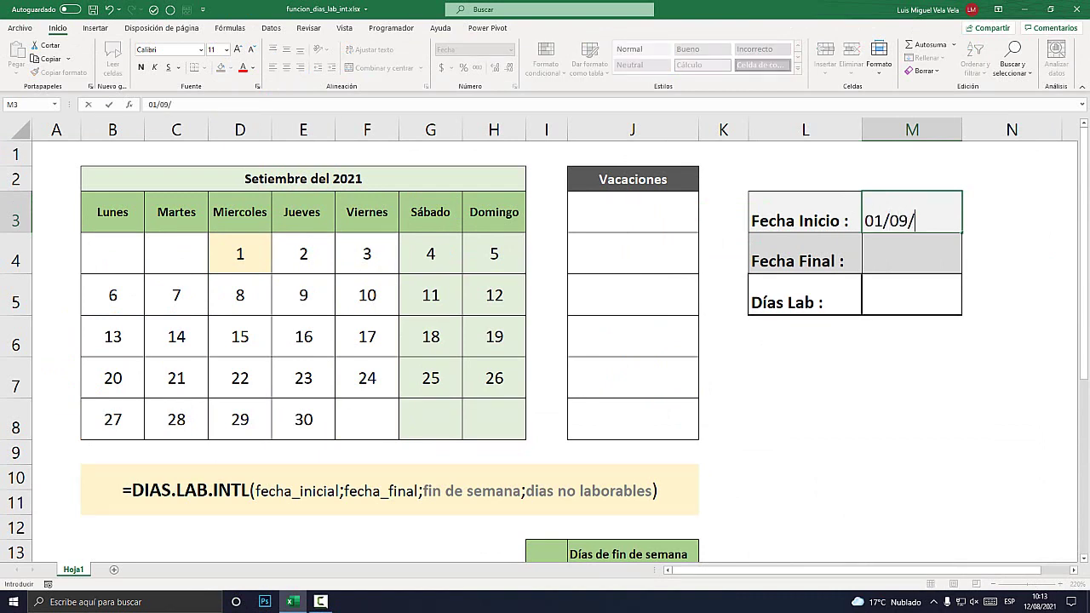
type("2021")
key("Return")
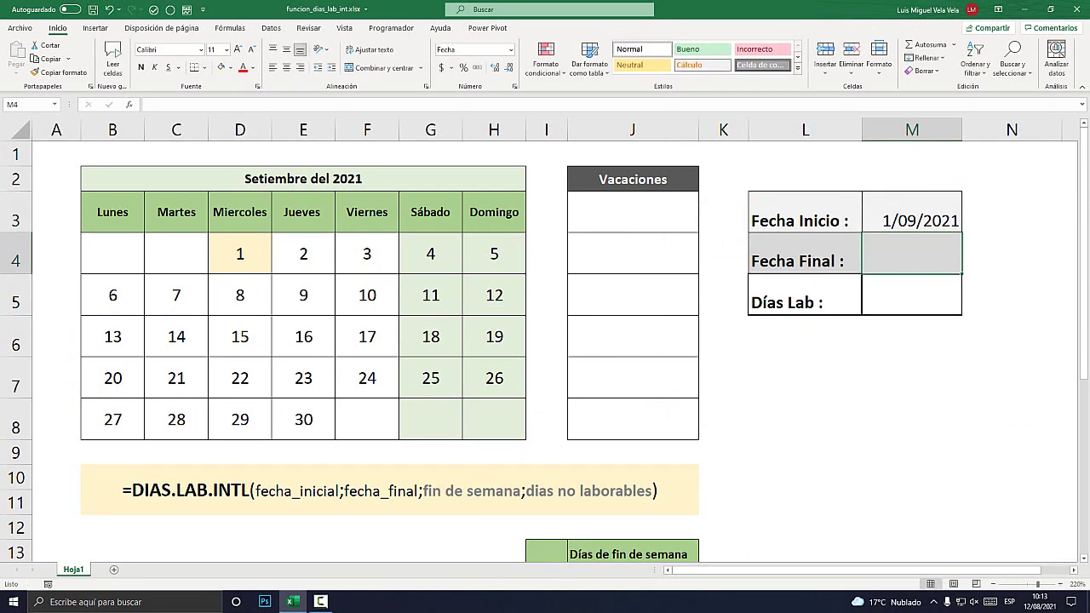
Shade September 30 light yellow and enter 30/09/2021 as Fecha Final in M4
left_click(303, 419)
left_click(221, 67)
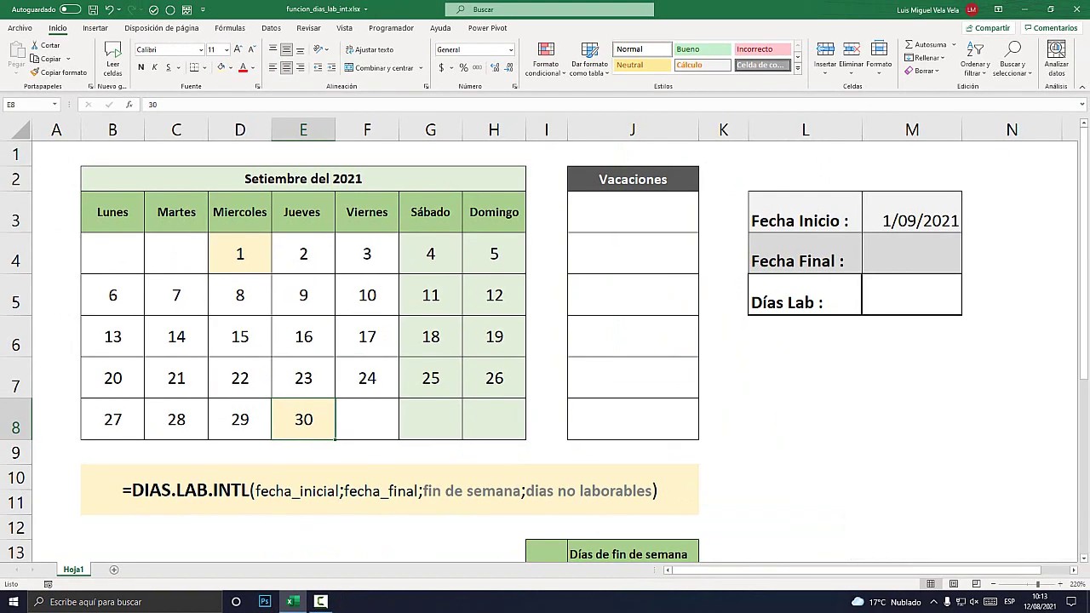
left_click(912, 252)
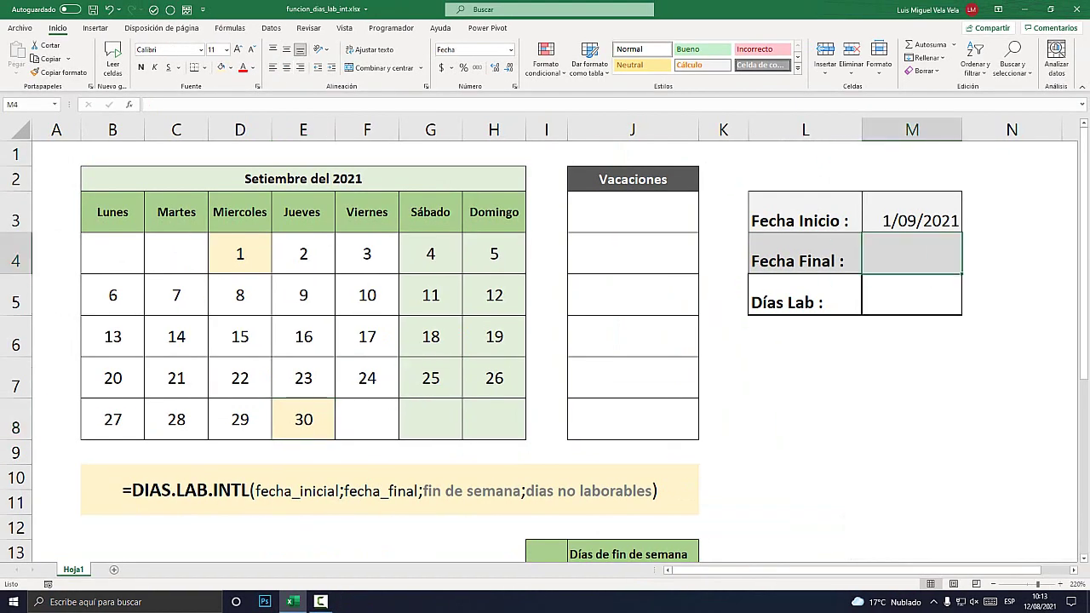
type("30/09/")
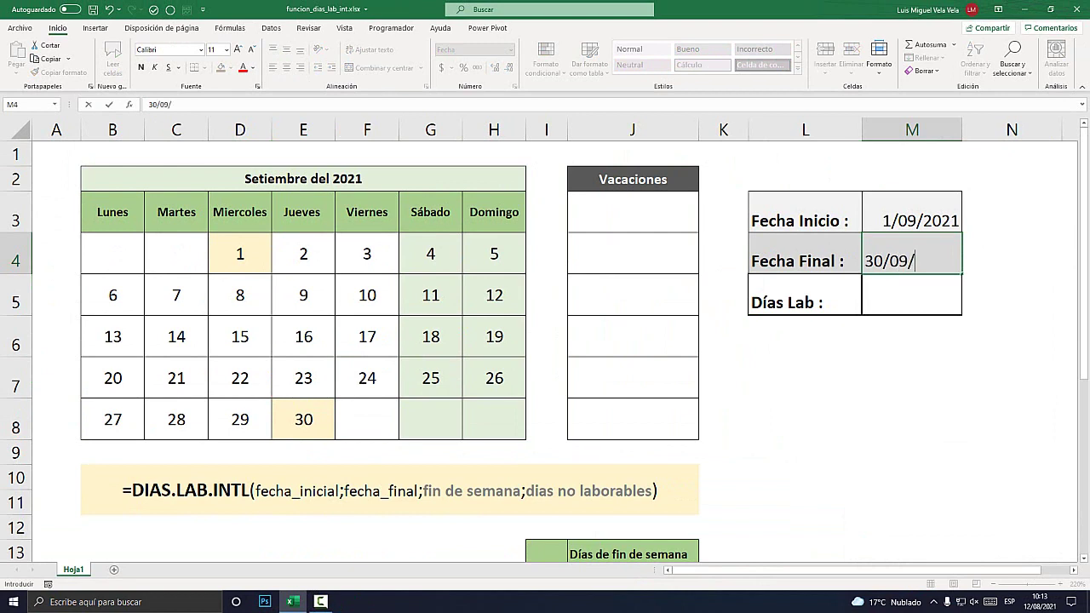
type("2021")
key("Return")
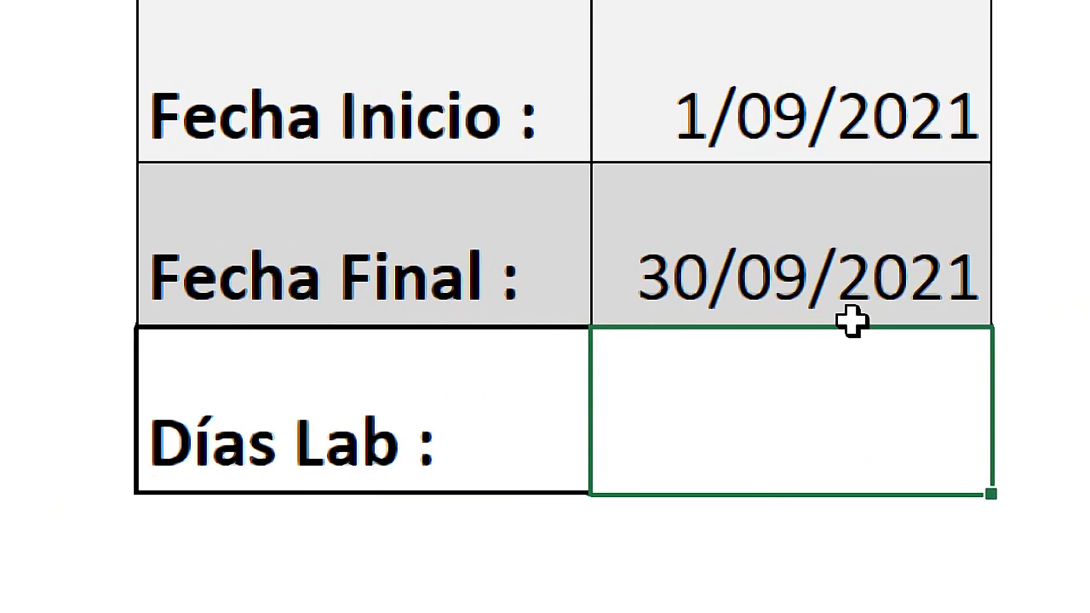
Start a DIAS.LAB.INTL formula in the Días Lab cell M5
double_click(778, 391)
type("=")
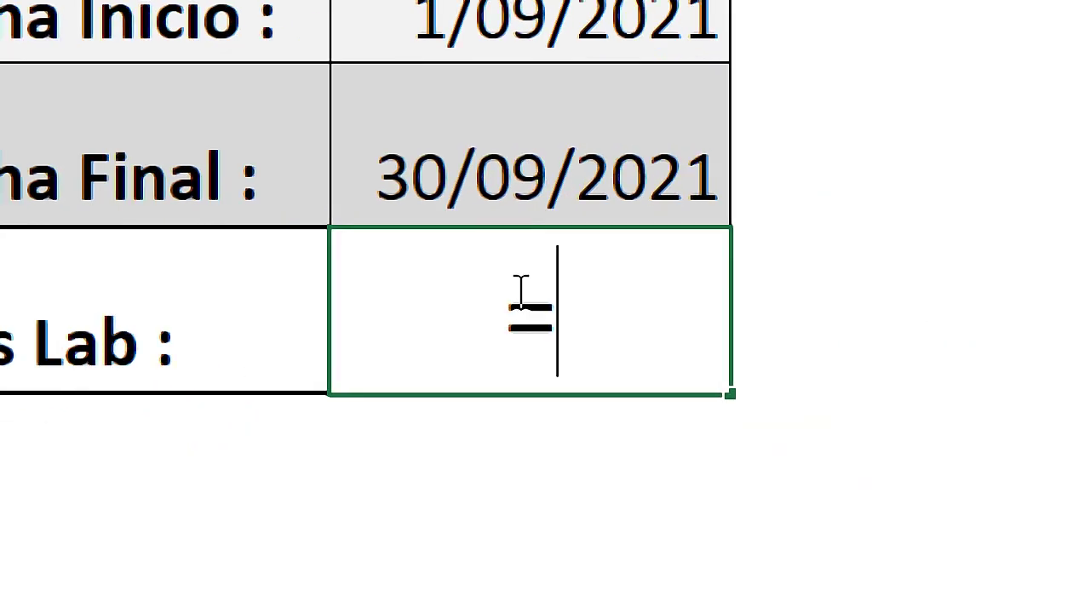
type("DIAS")
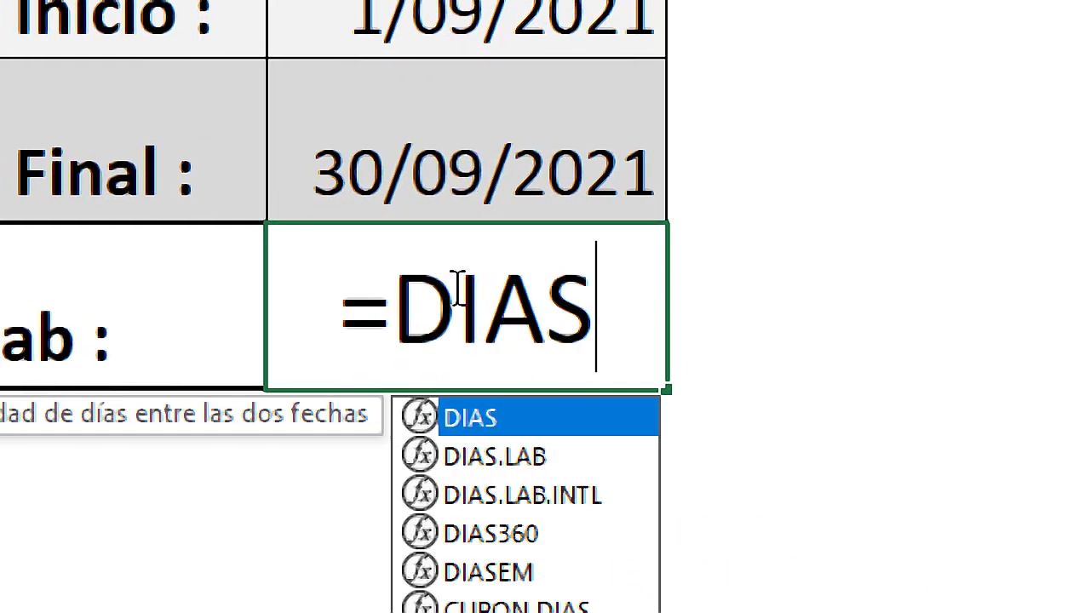
type(".L")
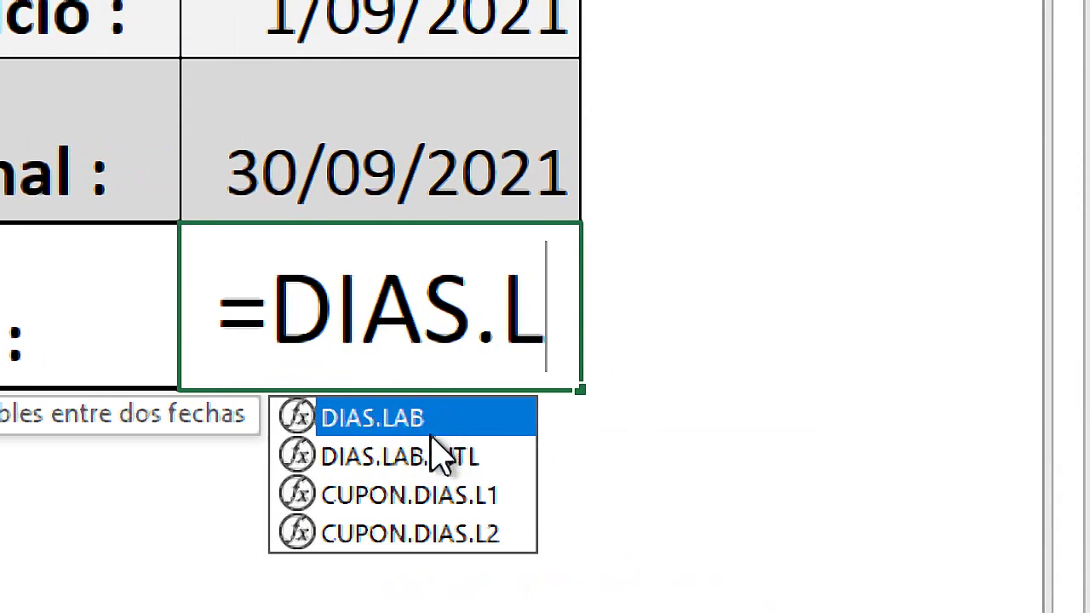
left_click(464, 464)
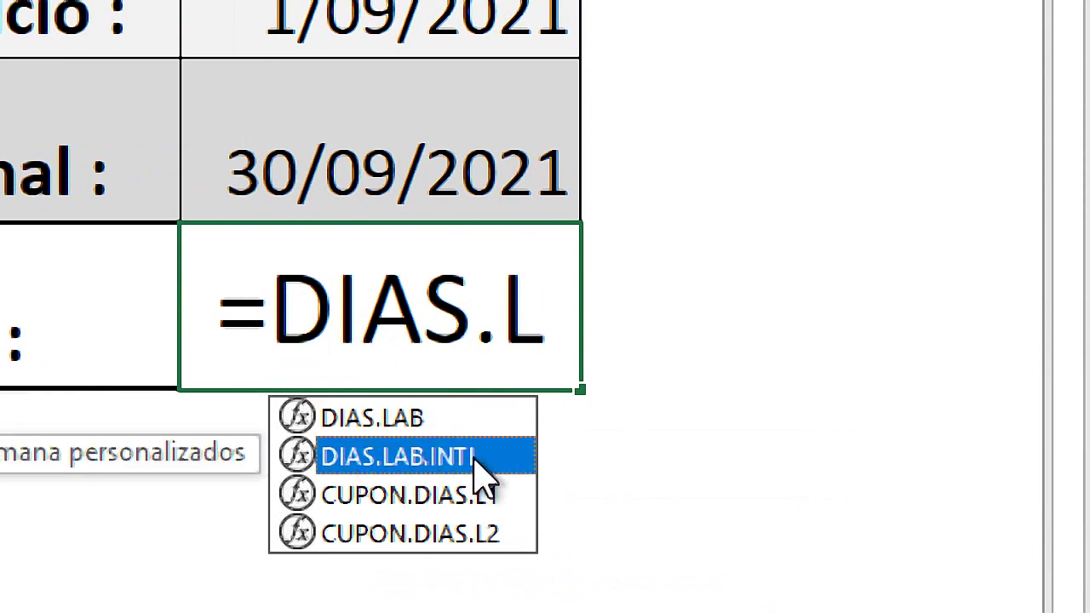
double_click(480, 464)
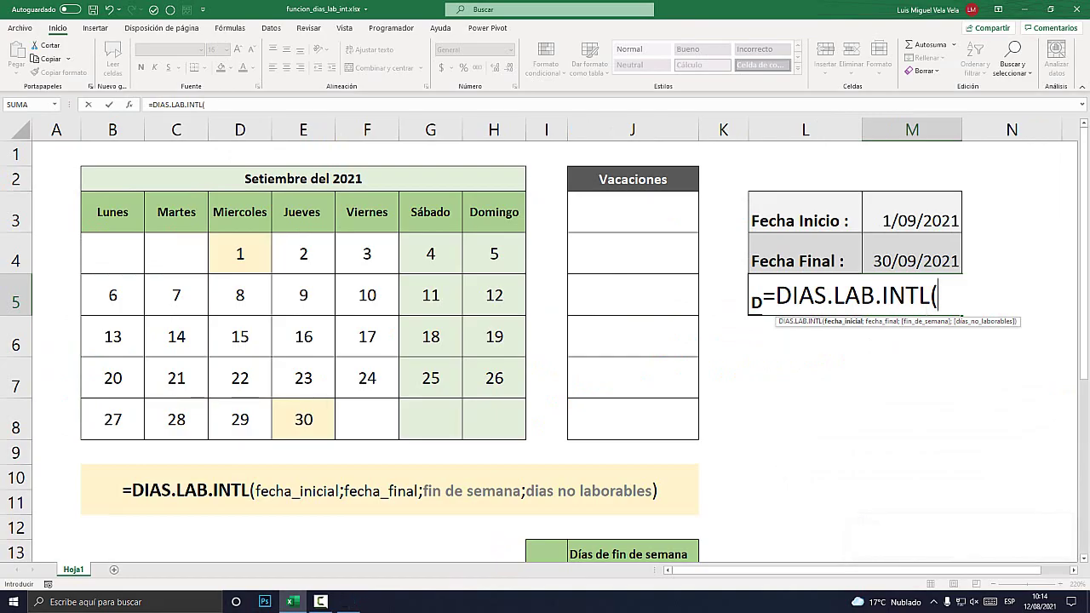
scroll(545, 340, "down", 4)
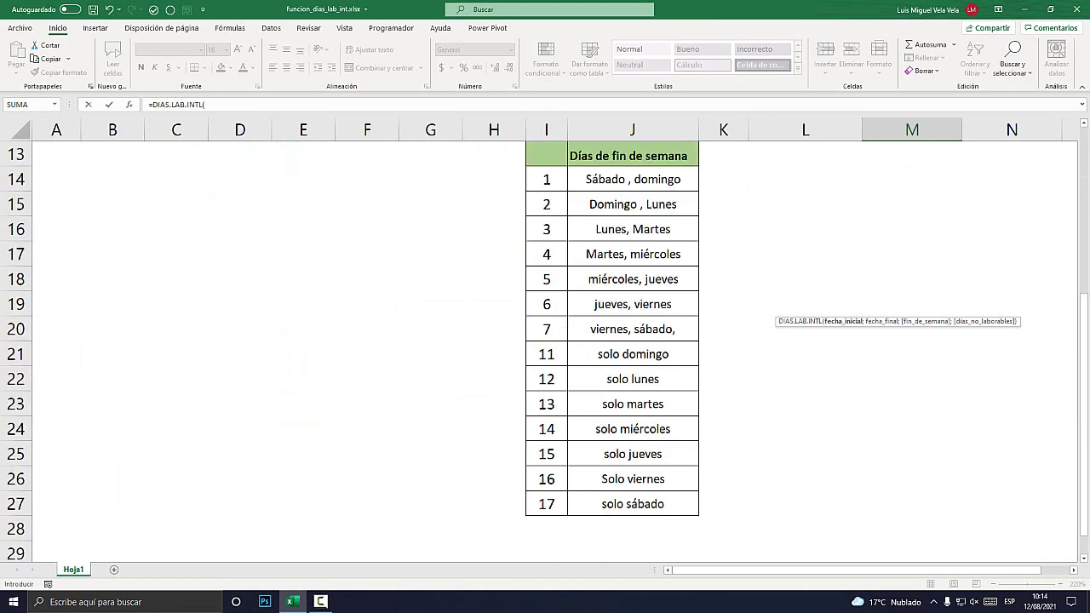
scroll(545, 341, "up", 1)
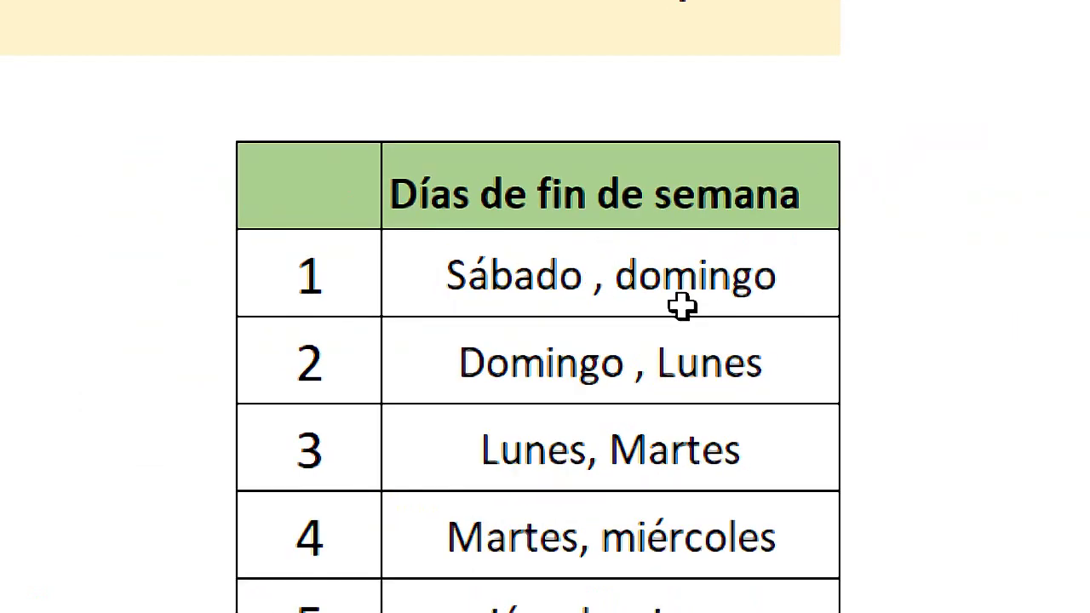
scroll(545, 341, "up", 3)
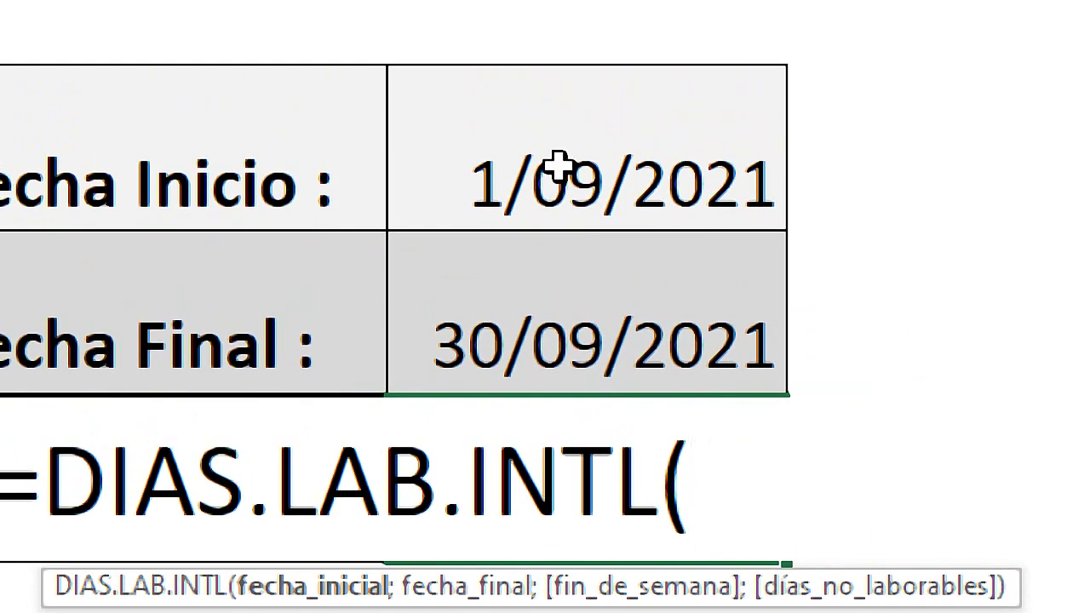
Complete it as =DIAS.LAB.INTL(M3;M4;1;), giving 22 working days
left_click(557, 168)
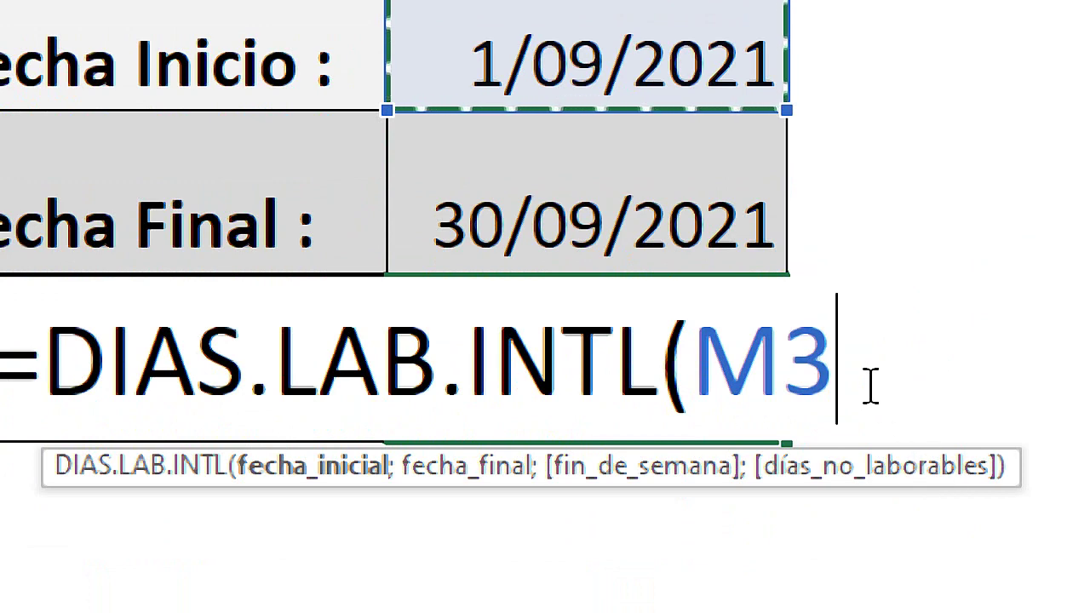
type(";")
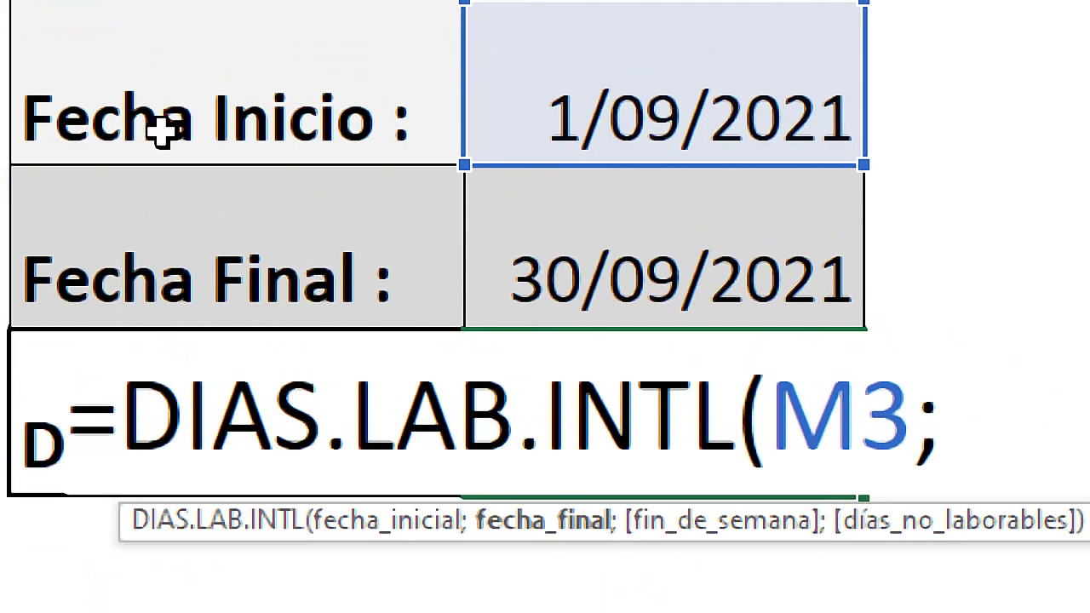
left_click(659, 268)
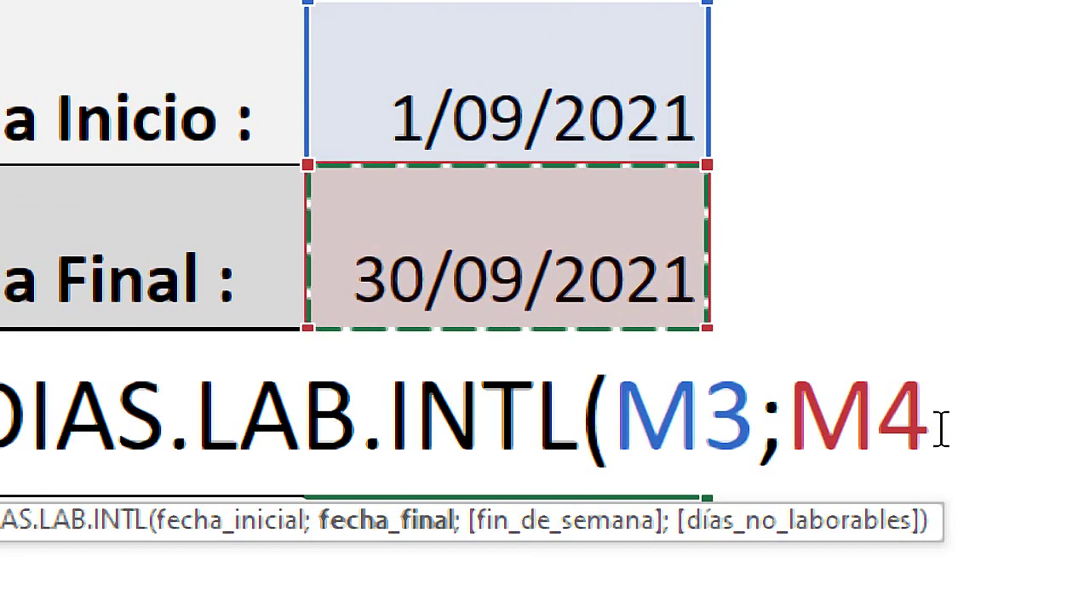
type(";")
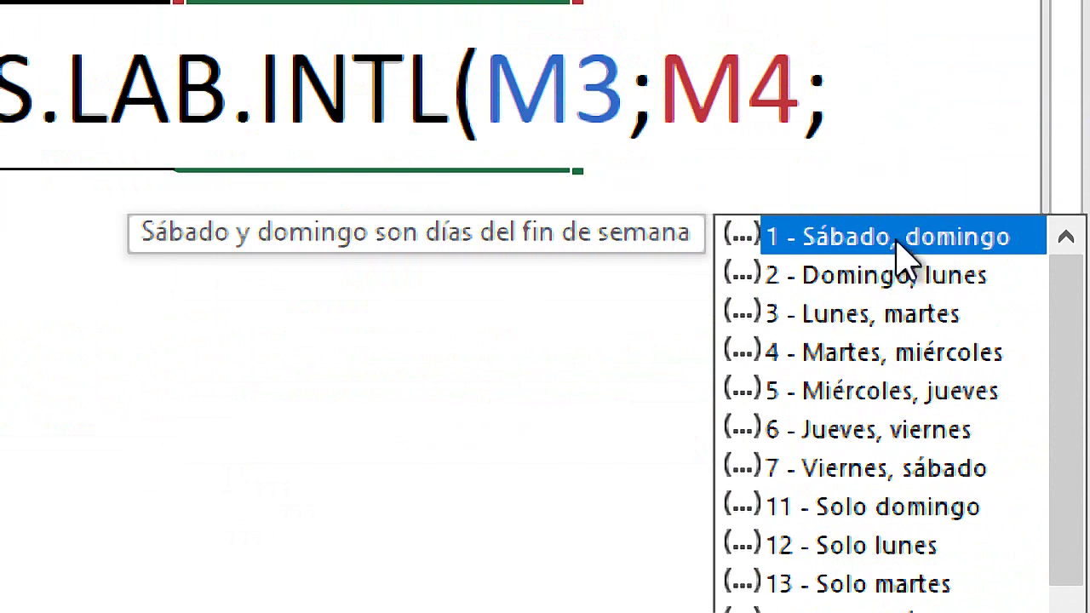
double_click(908, 249)
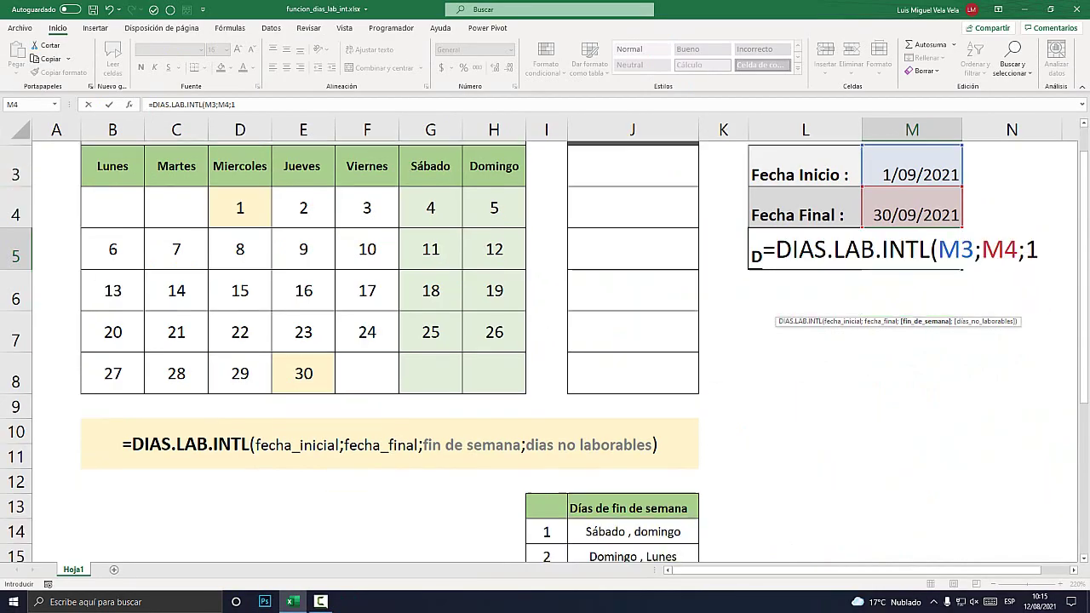
scroll(545, 341, "down", 2)
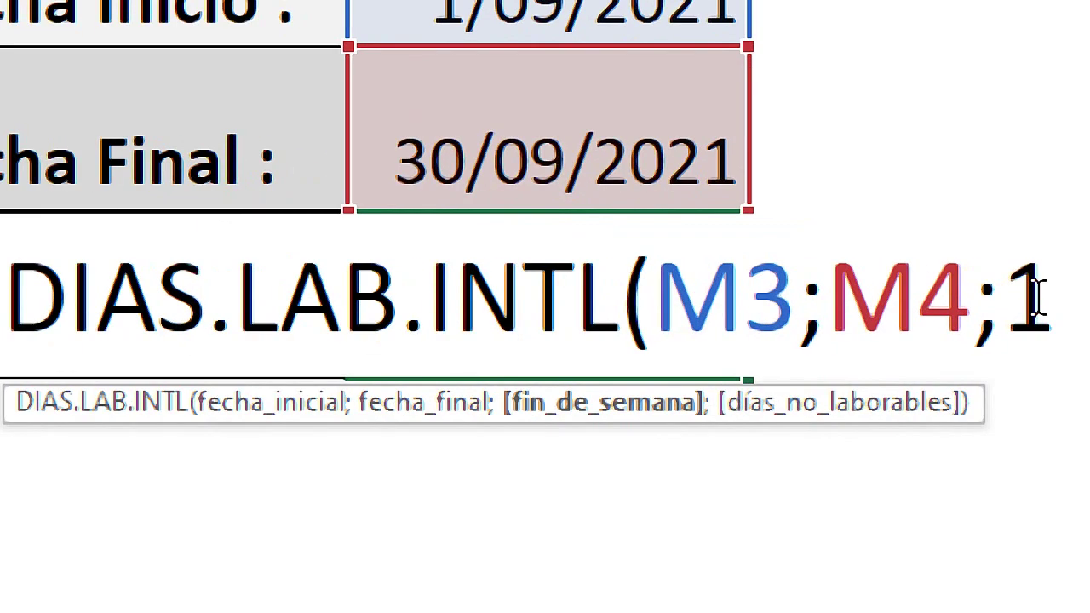
type(";")
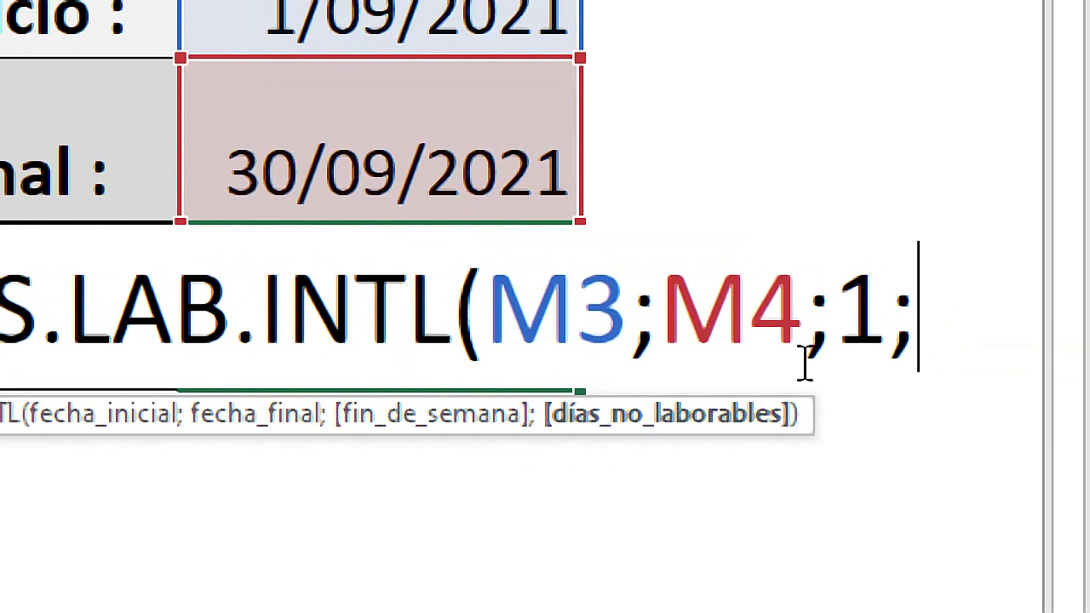
type(")")
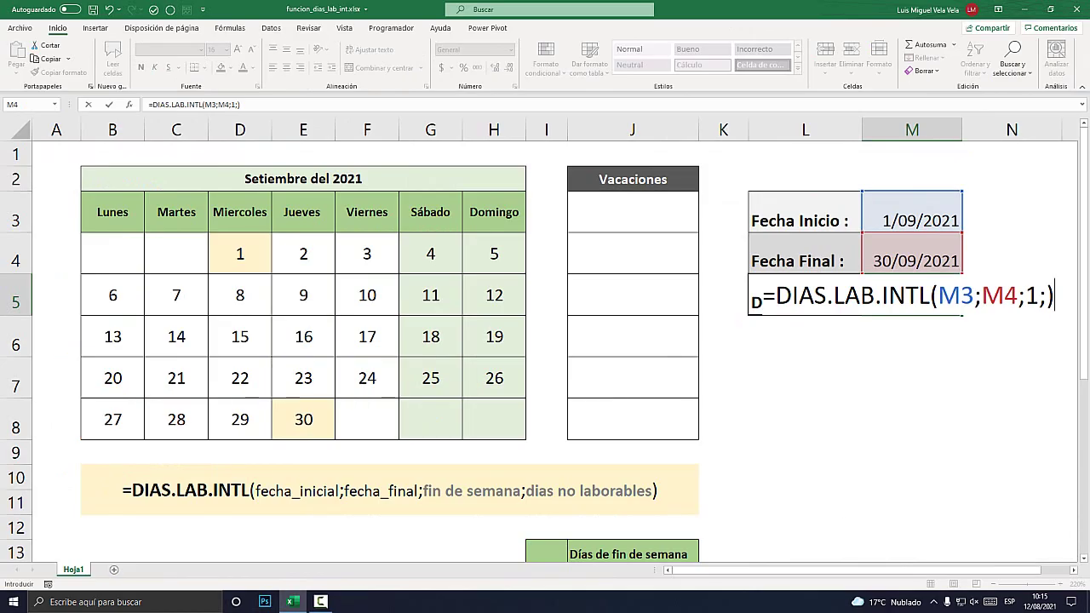
key("Return")
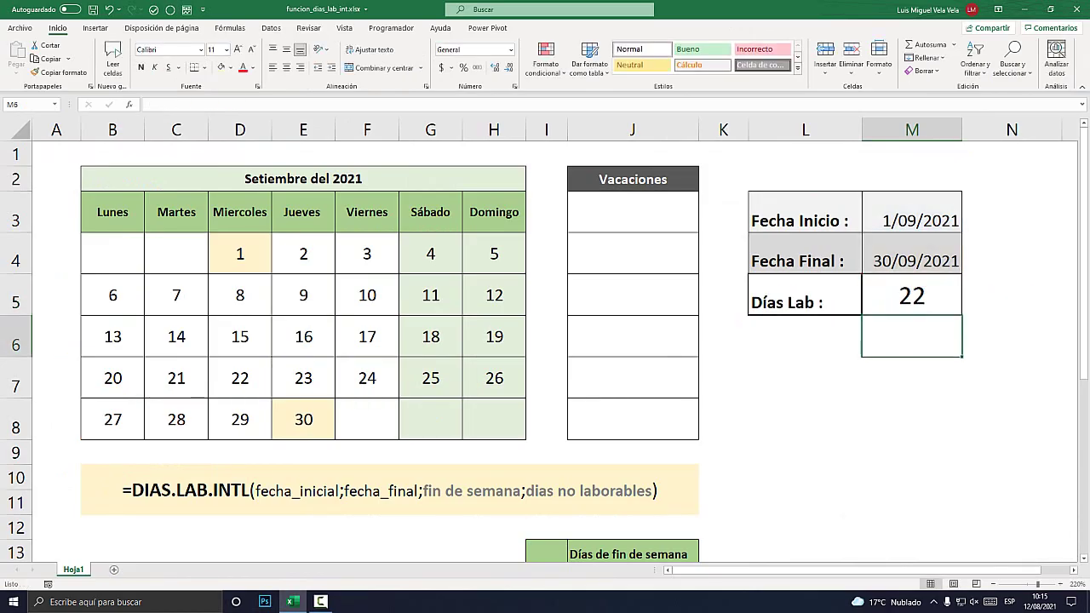
left_click(912, 296)
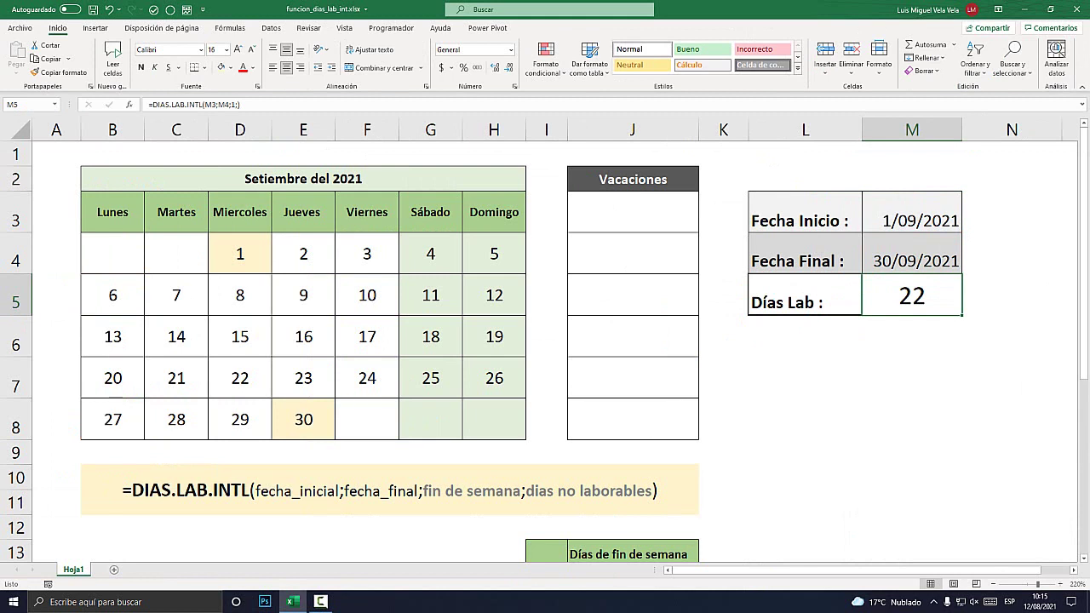
left_click(239, 253)
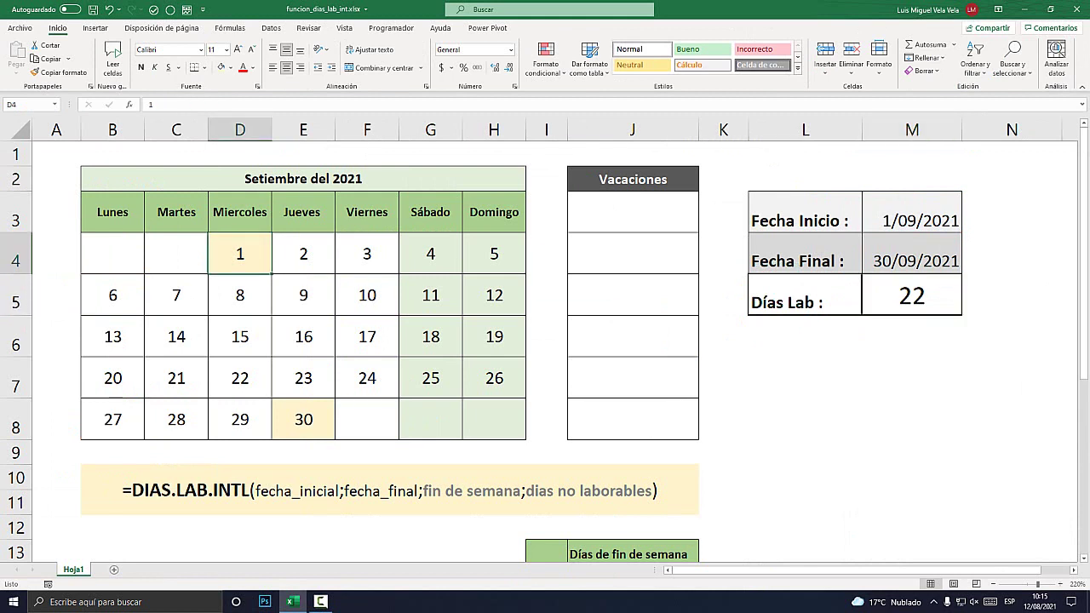
mouse_move(431, 253)
left_mouse_down()
mouse_move(494, 295)
mouse_move(494, 419)
left_mouse_up()
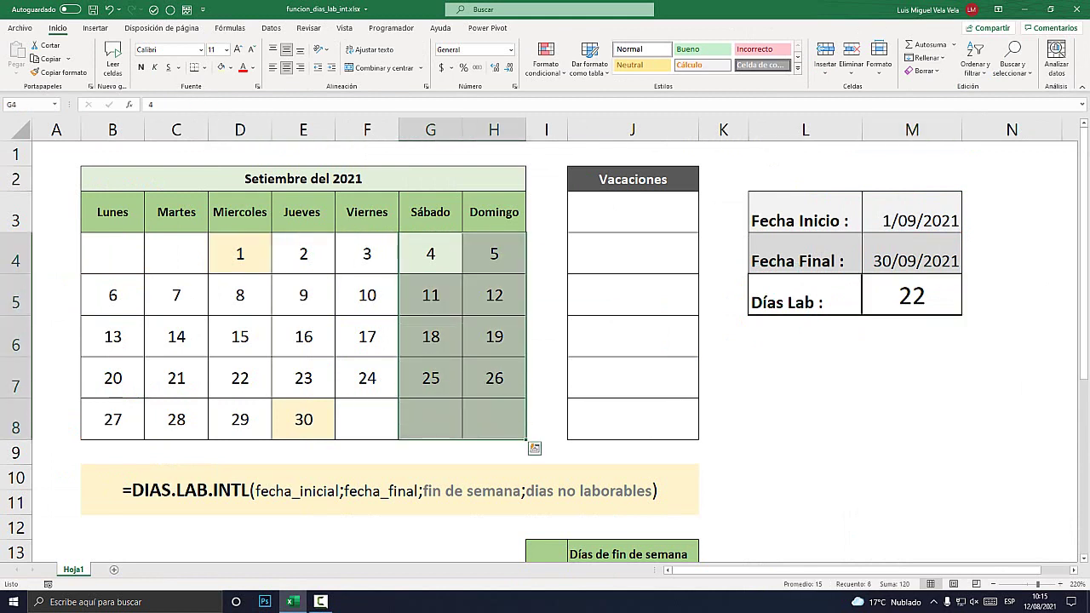
left_click(367, 337)
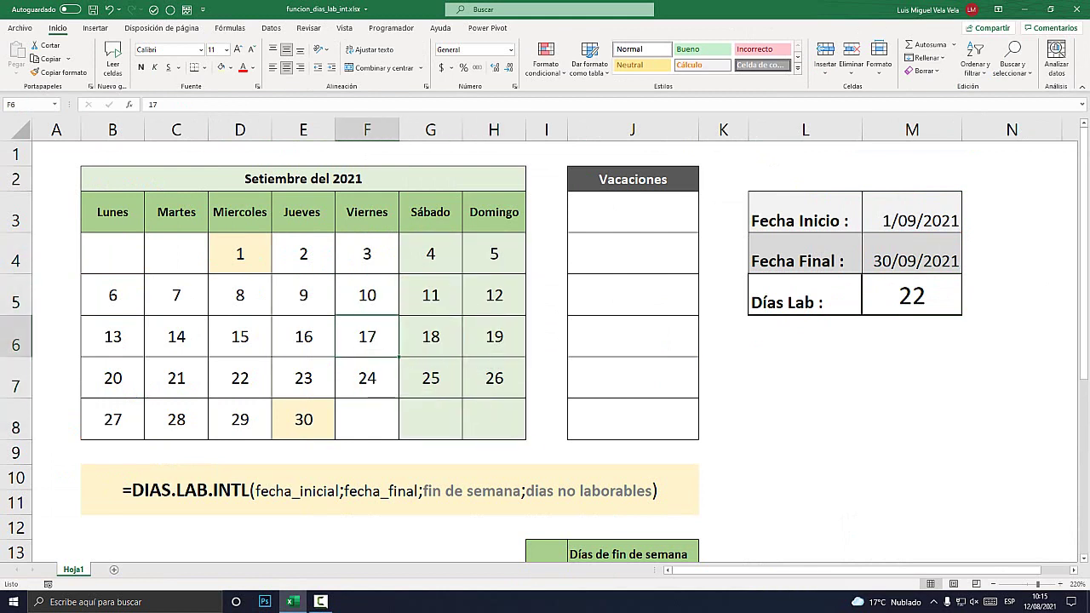
left_click_drag(112, 253, 367, 419)
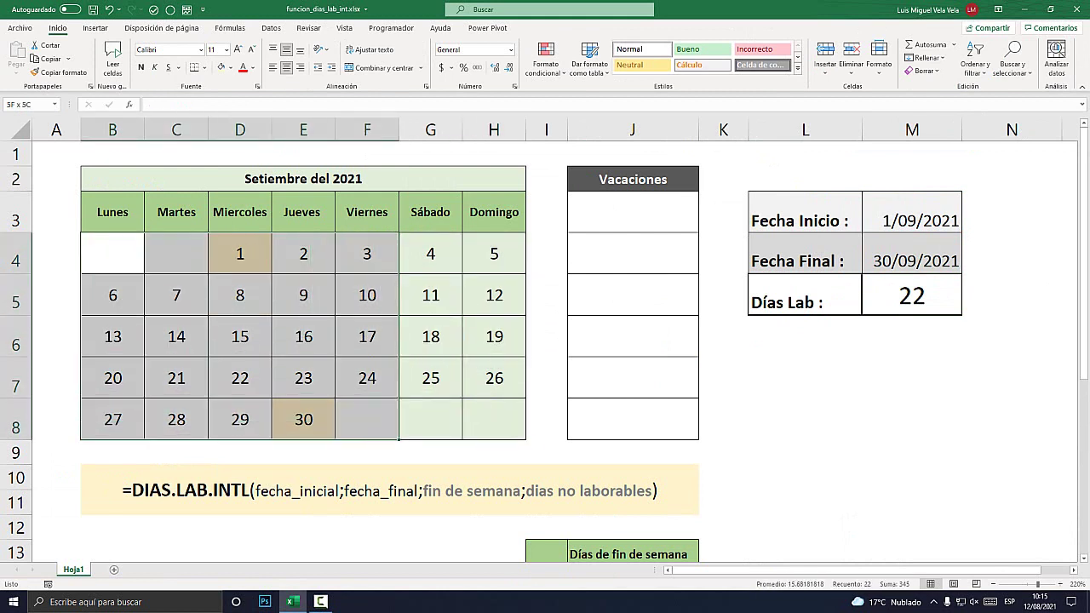
left_click(240, 253)
key("Right")
key("Right")
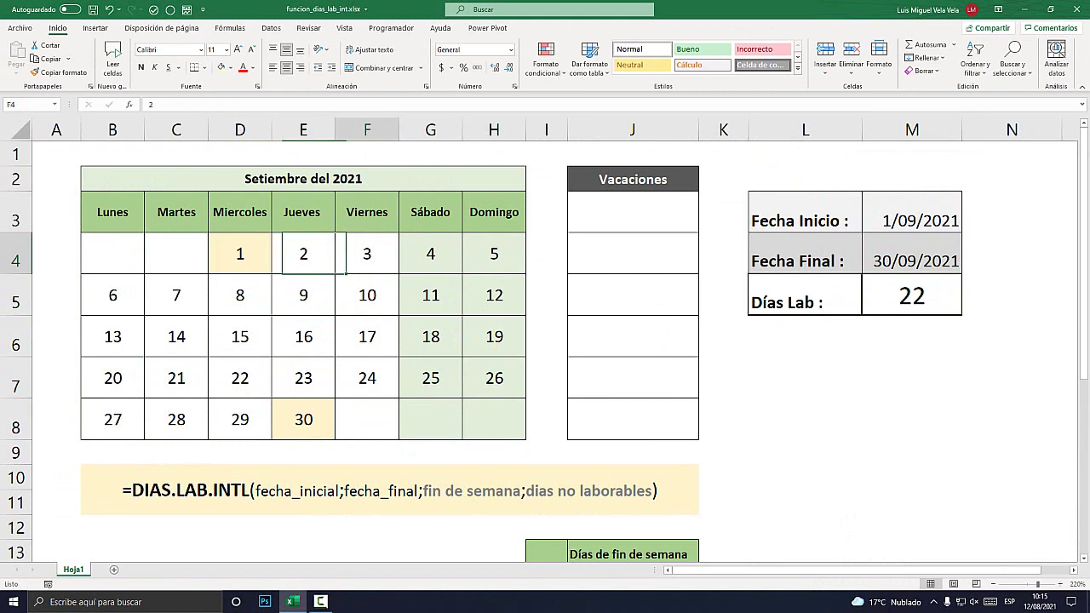
key("Down")
key("Left")
key("Left")
key("Left")
key("Left")
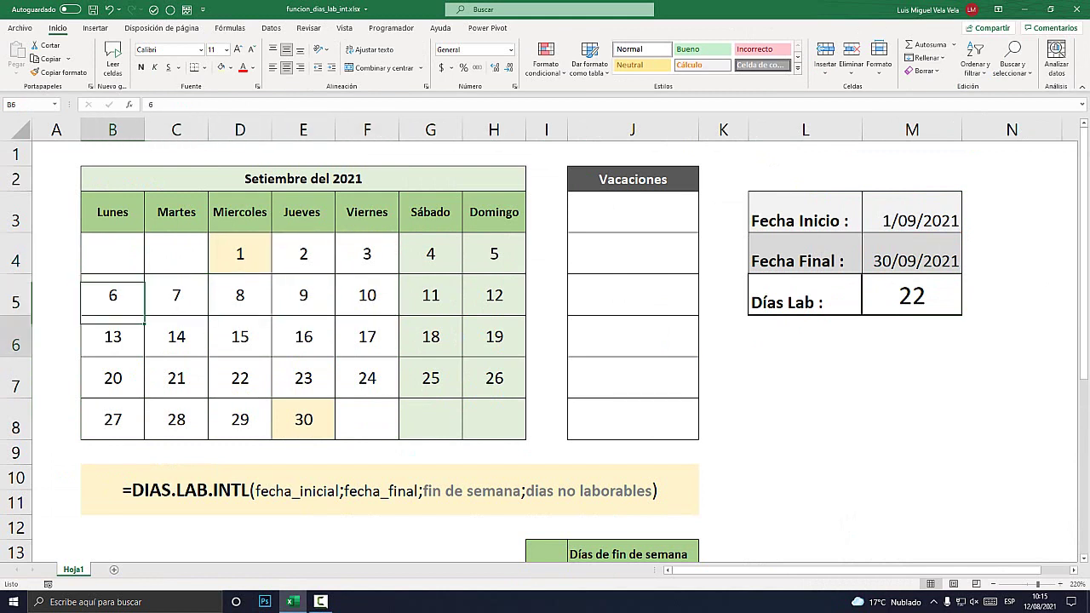
key("Down")
key("Right")
key("Right")
key("Right")
key("Right")
key("Down")
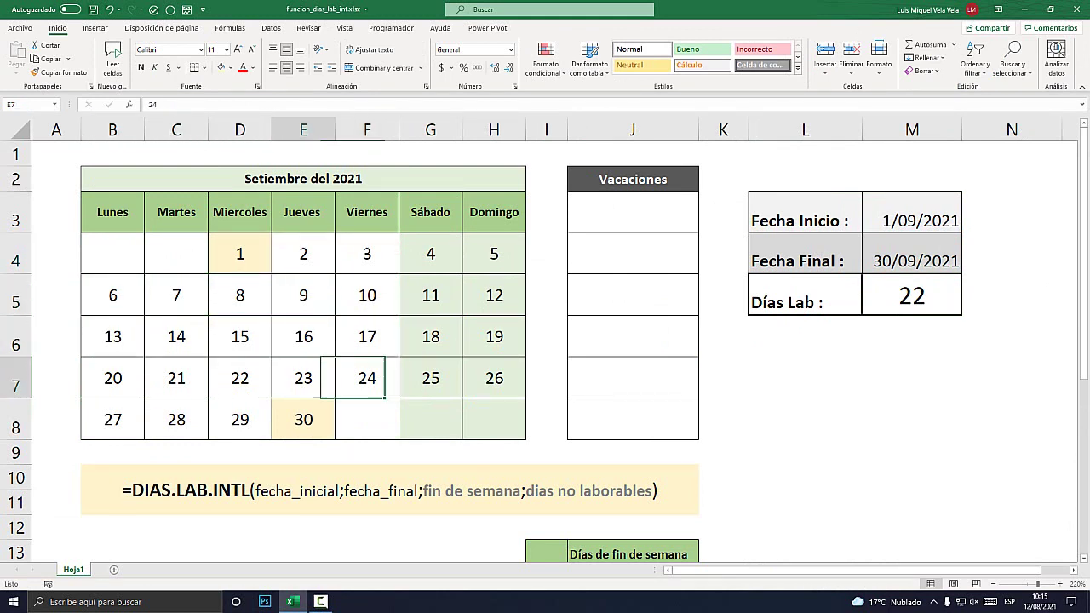
key("Left")
key("Left")
key("Left")
key("Left")
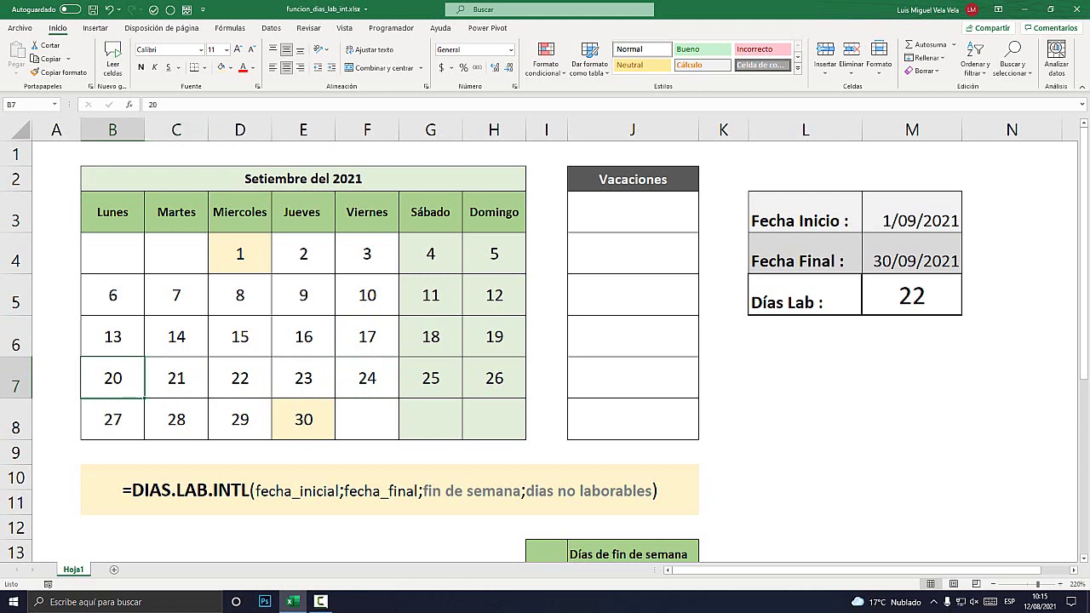
key("Down")
key("Right")
key("Right")
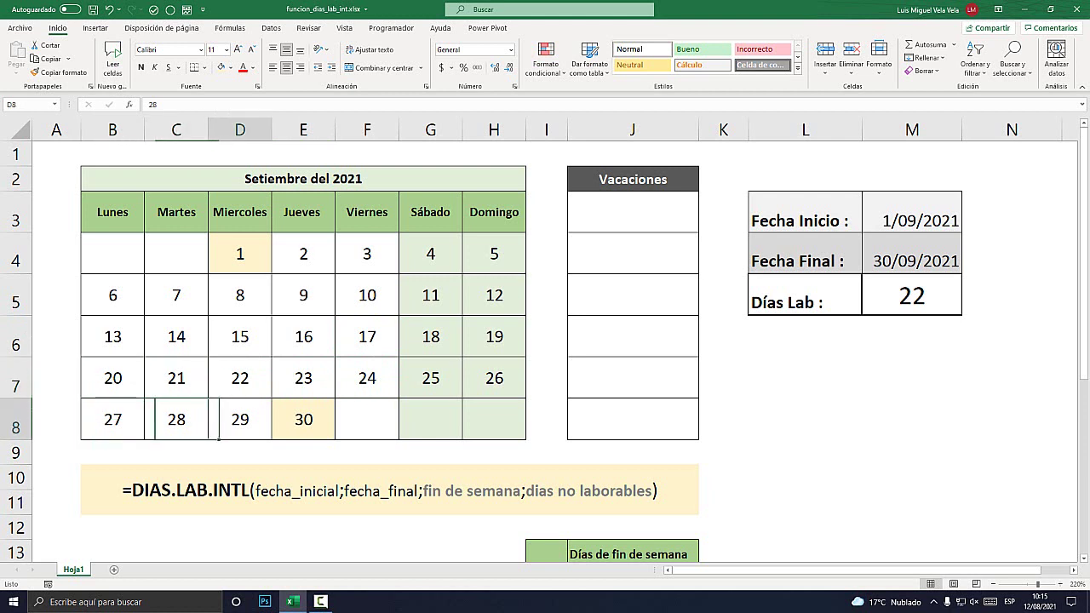
key("Right")
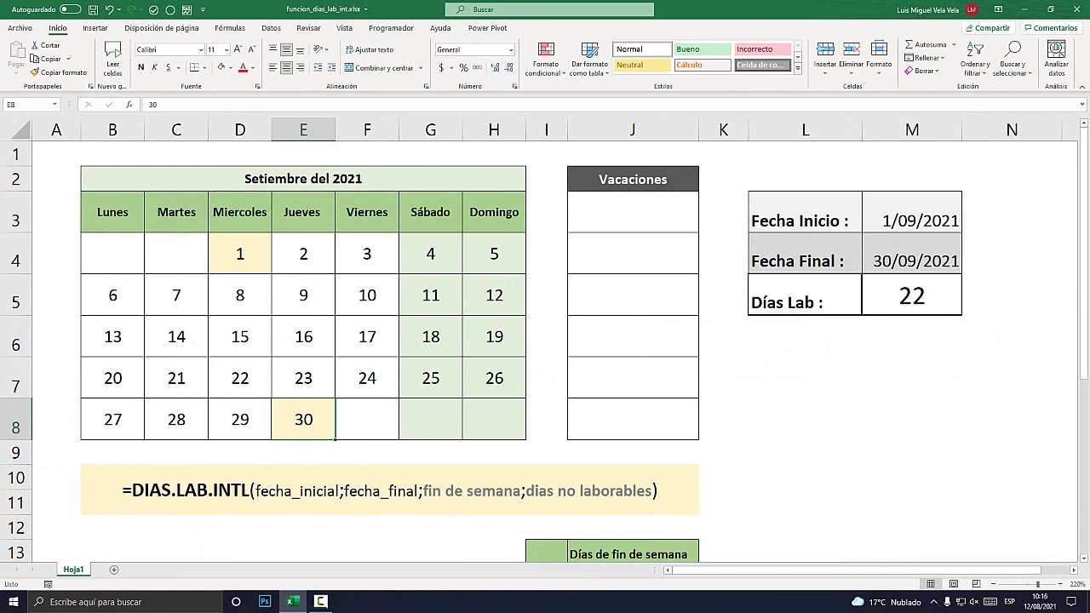
left_click_drag(494, 294, 494, 420)
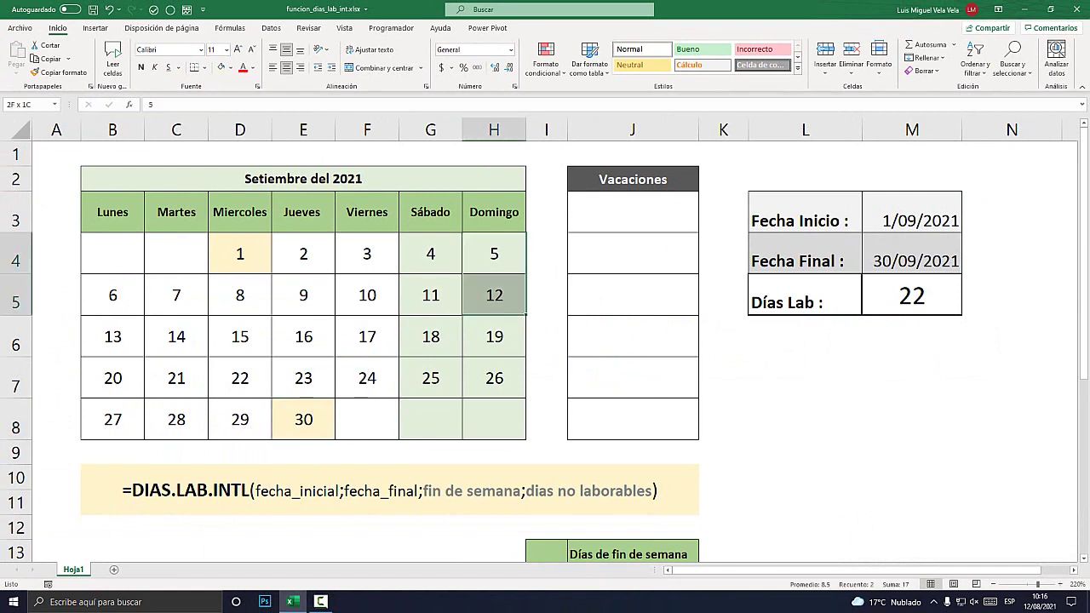
left_click(430, 295)
Change the M5 weekend argument from 1 to 11 (Sunday only), giving 26 working days
double_click(918, 296)
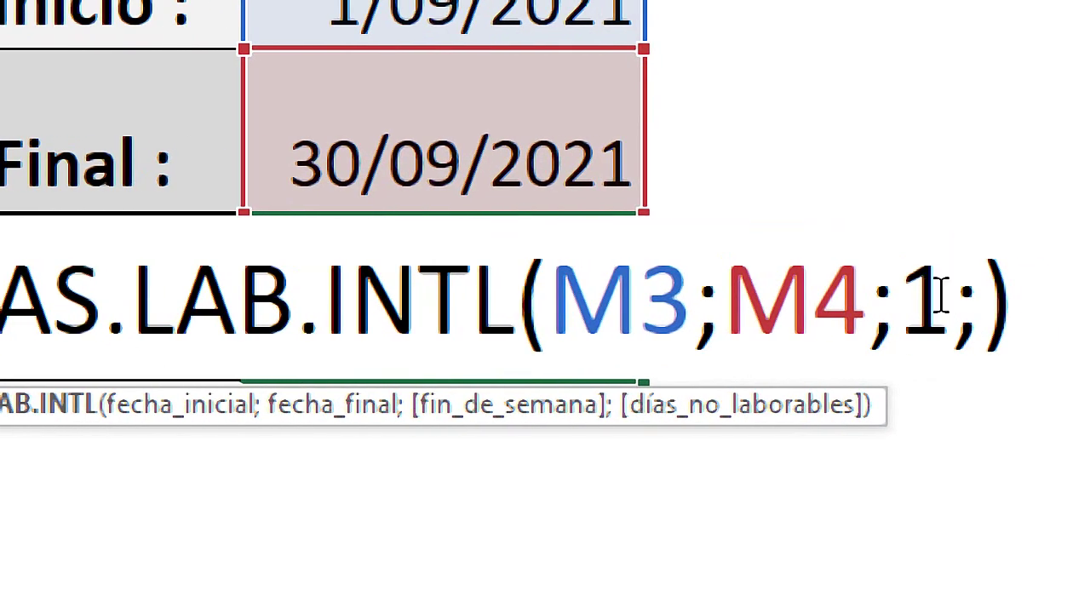
left_click_drag(1034, 295, 1022, 297)
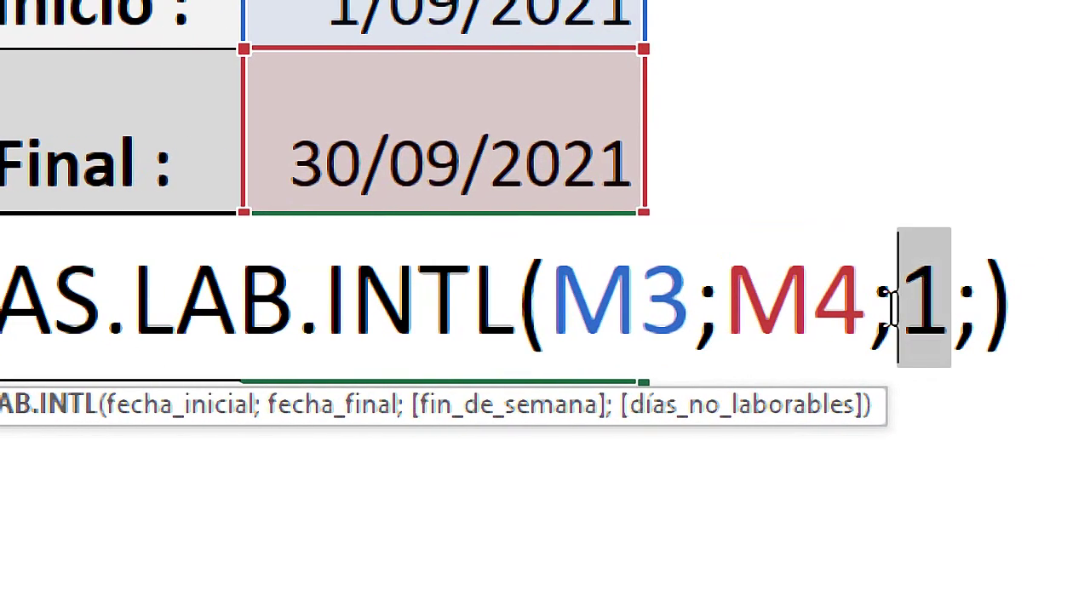
left_click_drag(889, 306, 877, 306)
type(";")
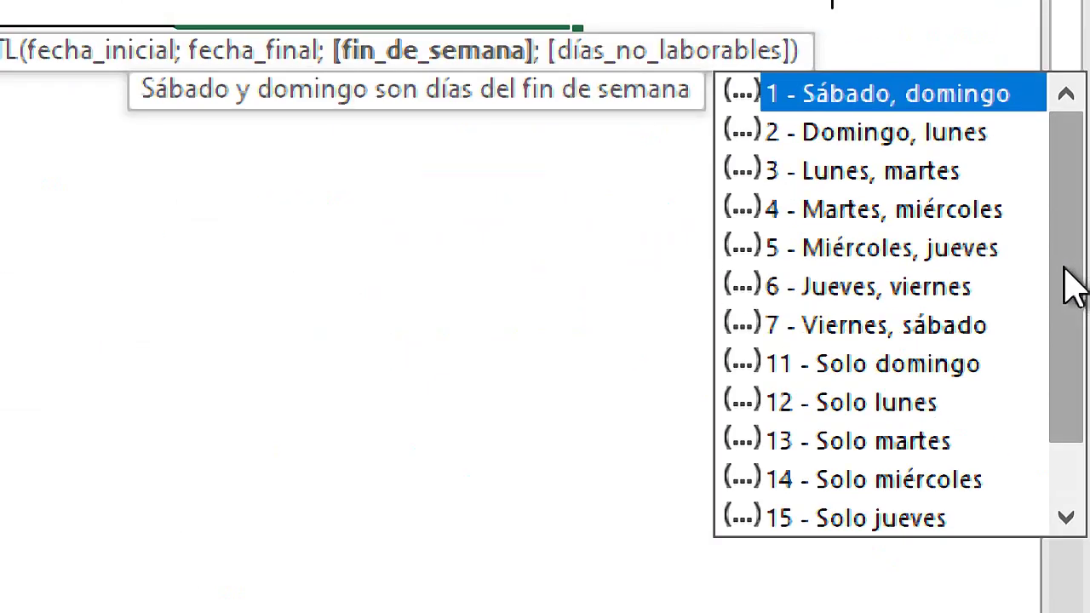
left_click_drag(1071, 285, 1070, 468)
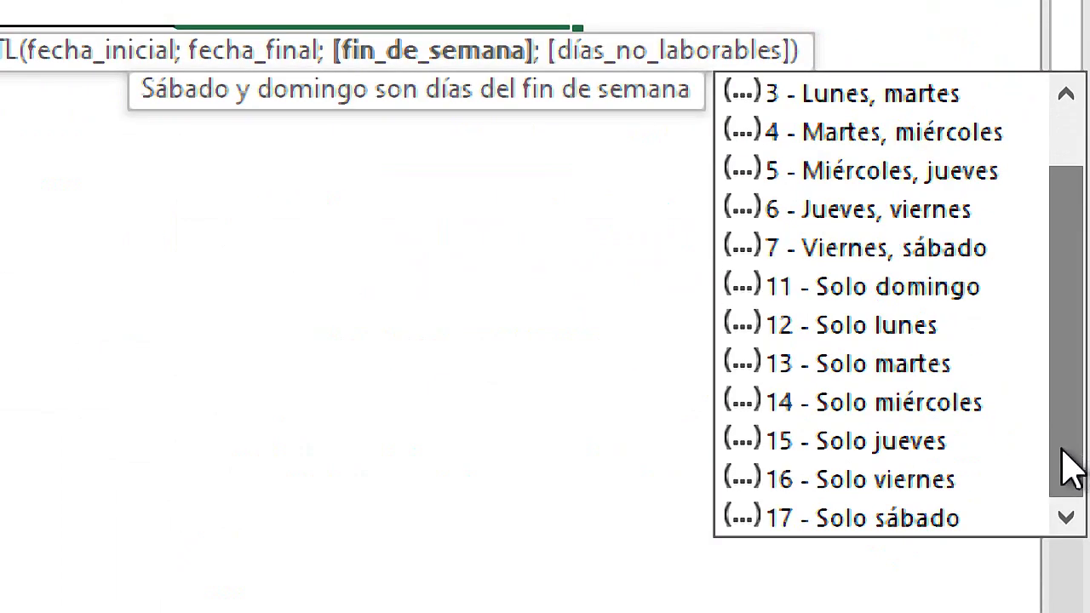
left_click(886, 289)
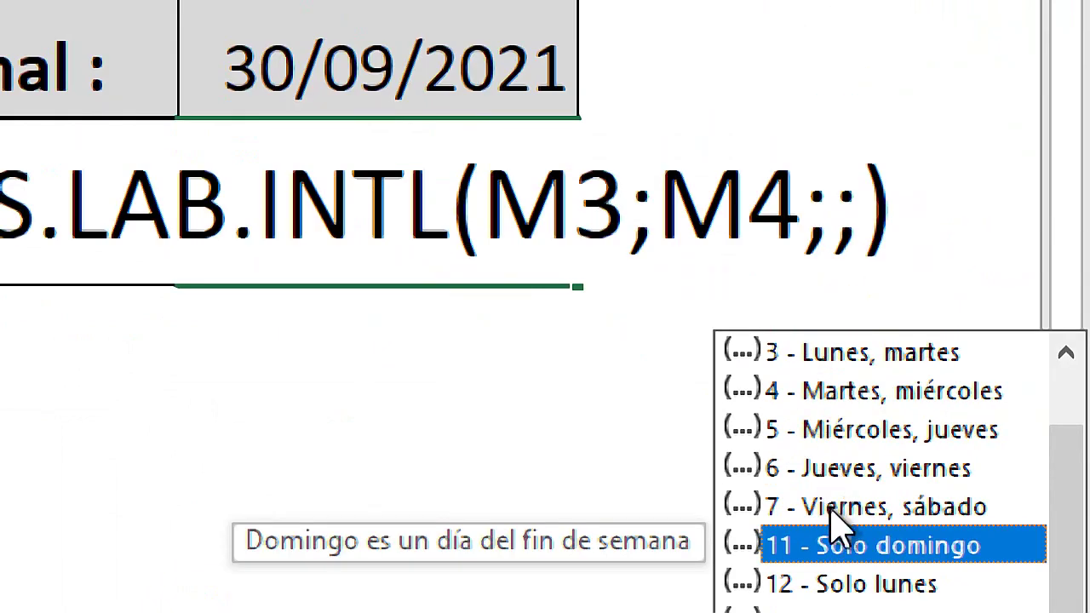
double_click(852, 549)
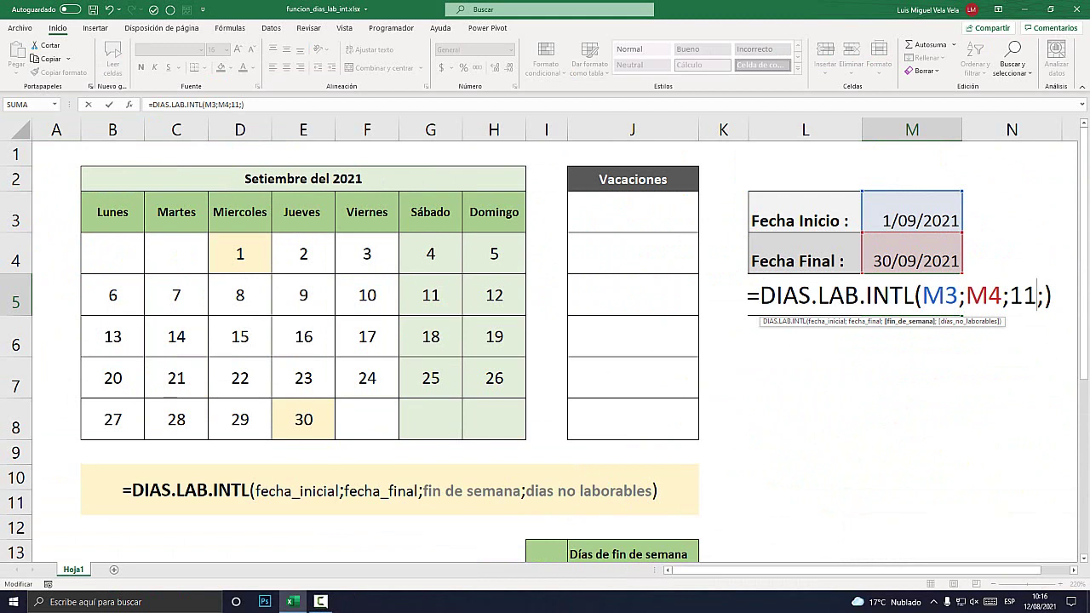
key("Return")
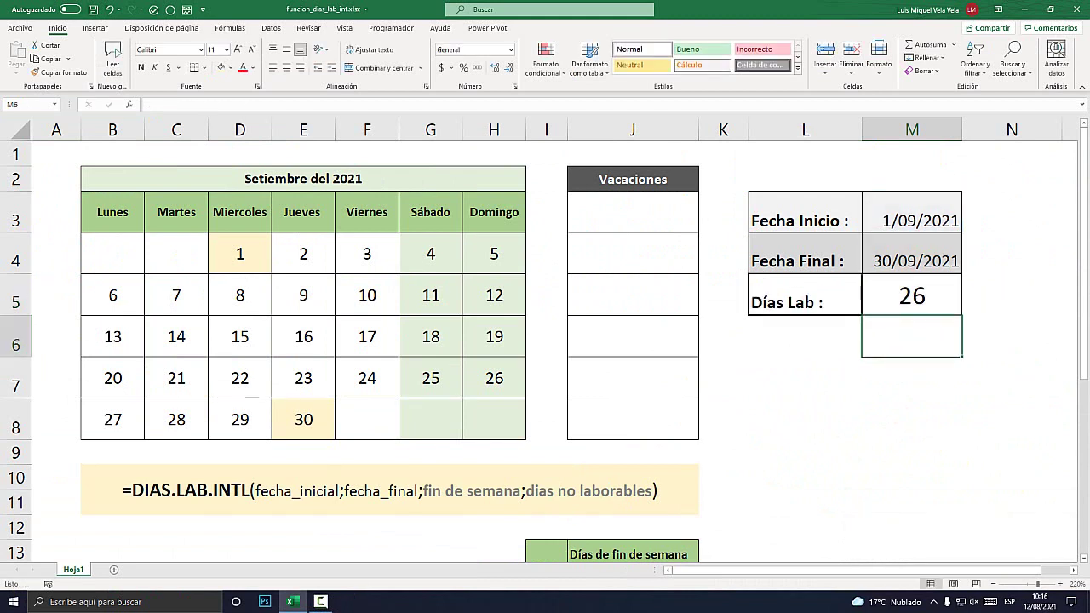
left_click(911, 294)
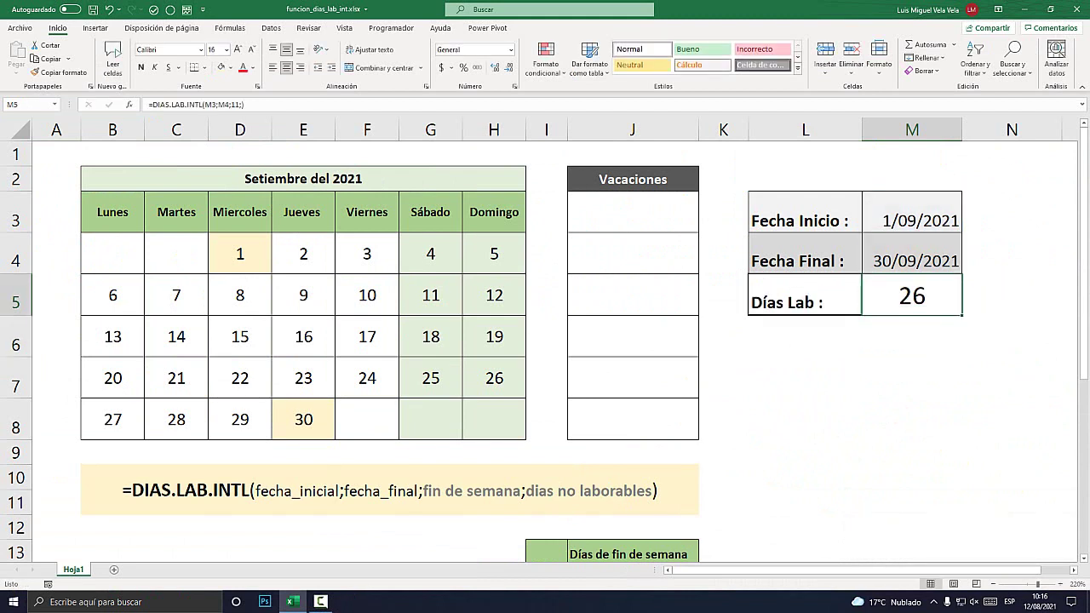
left_click_drag(112, 253, 367, 419)
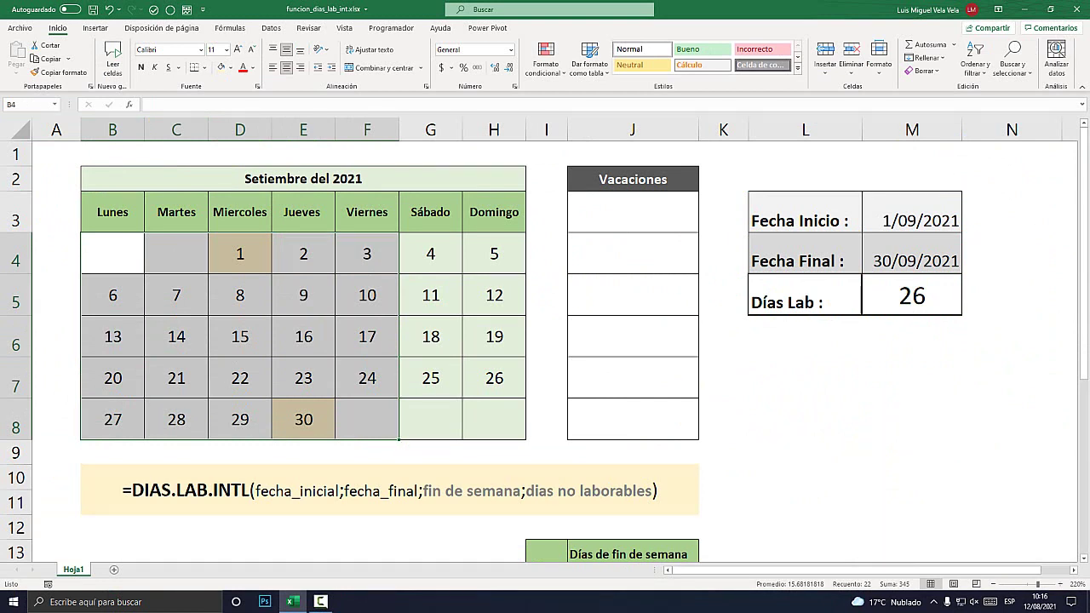
left_click_drag(494, 253, 494, 378)
left_click(367, 295)
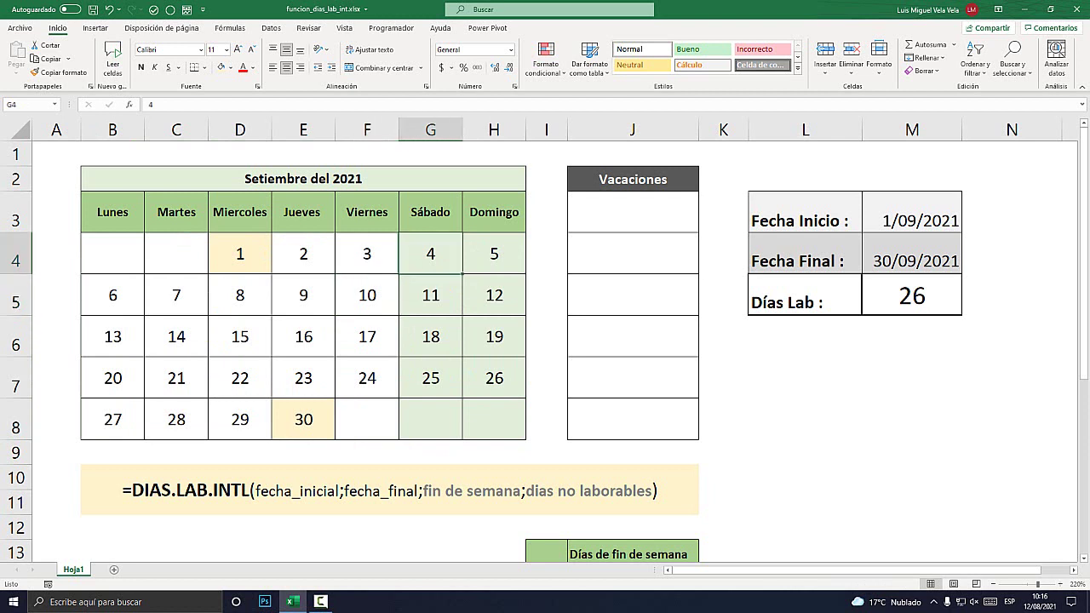
left_click(431, 336)
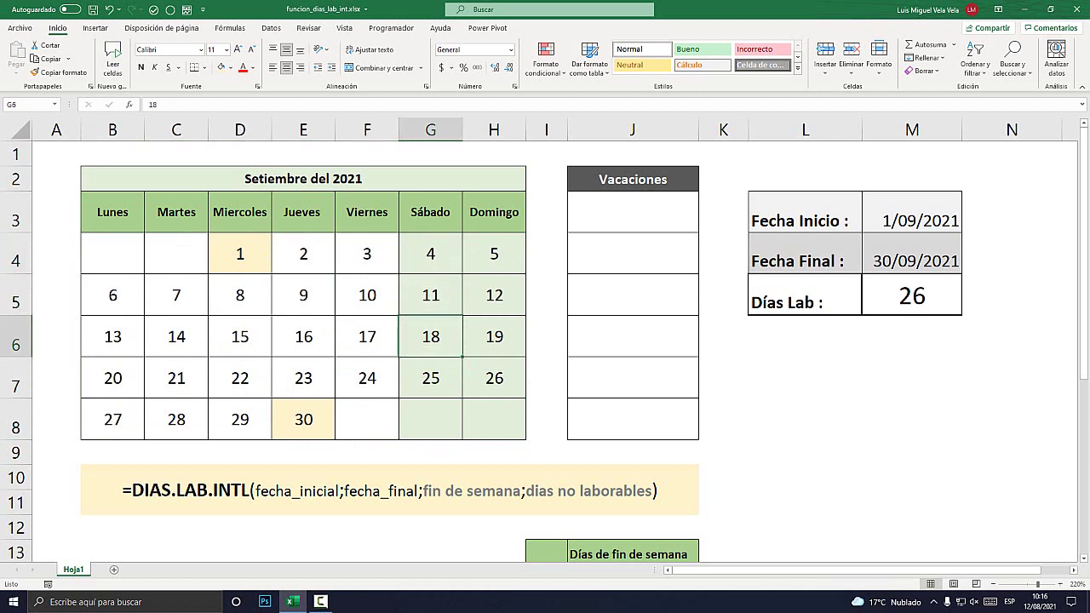
left_click(431, 378)
left_click(912, 295)
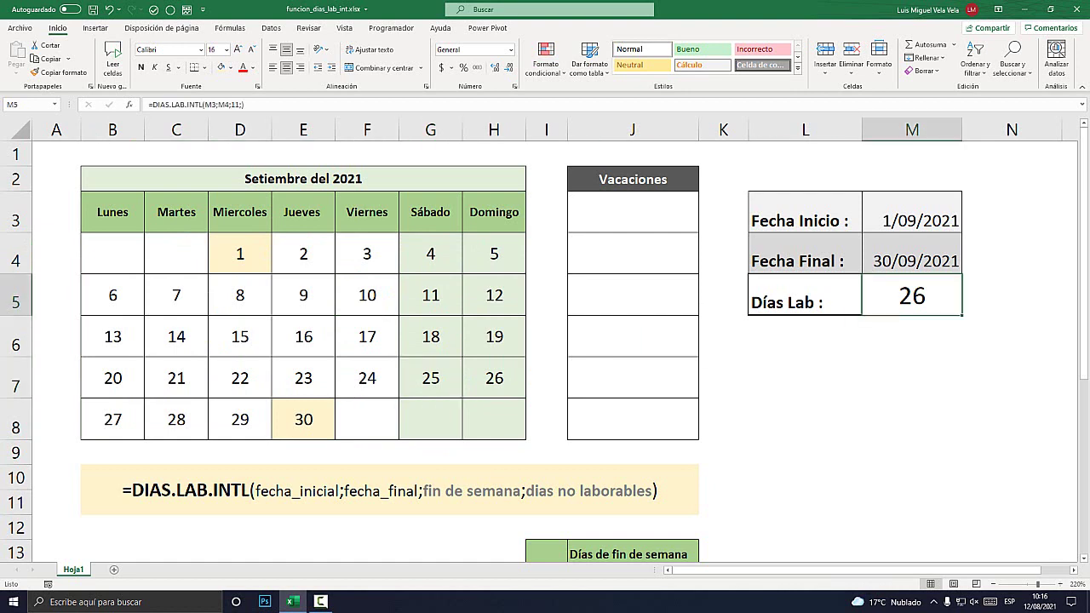
scroll(545, 341, "down", 5)
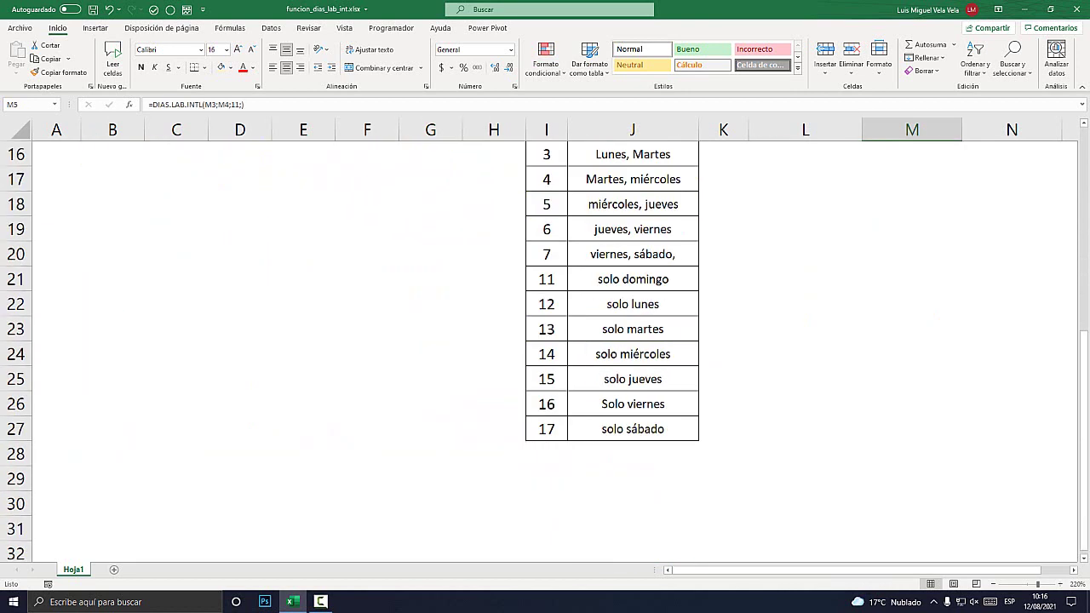
scroll(545, 341, "up", 5)
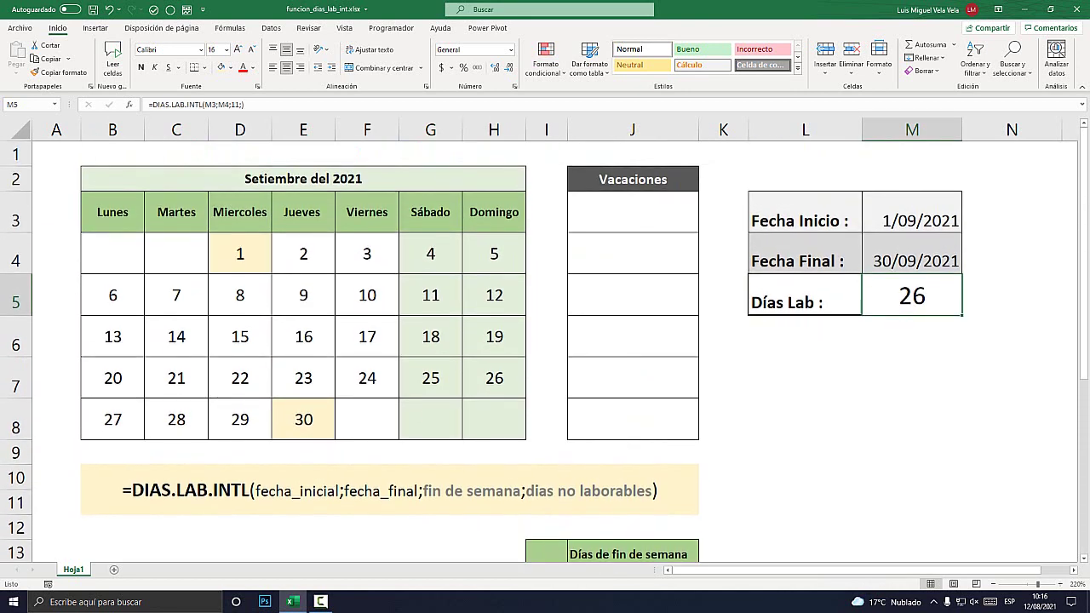
left_click(633, 212)
scroll(545, 341, "down", 1)
scroll(546, 341, "up", 1)
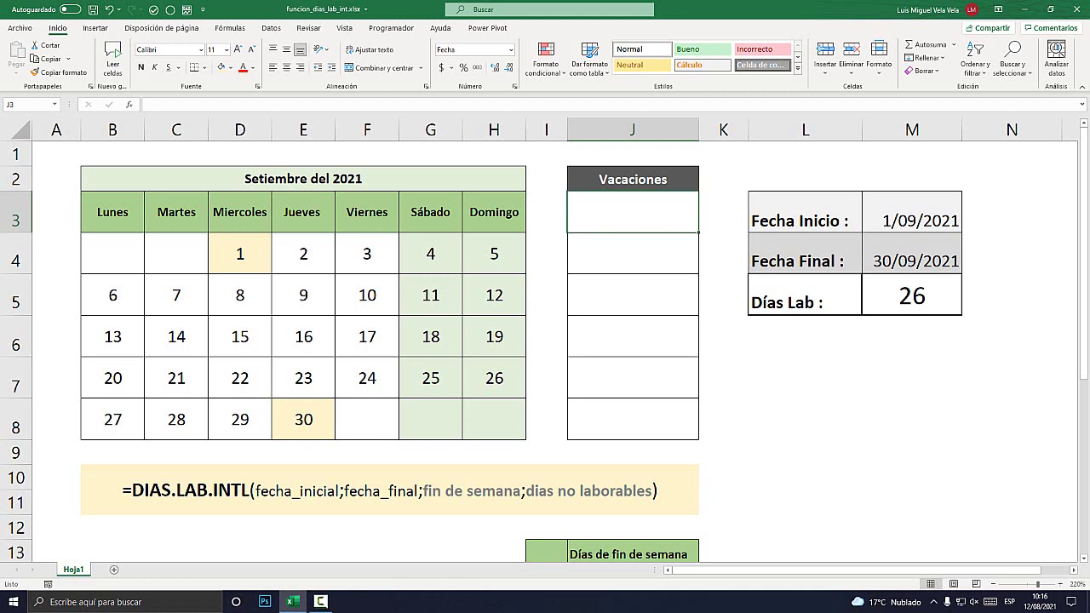
Enter vacation dates 01/09/2021, 02/09/2021 and 03/09/2021 in J3:J5
left_click(240, 253)
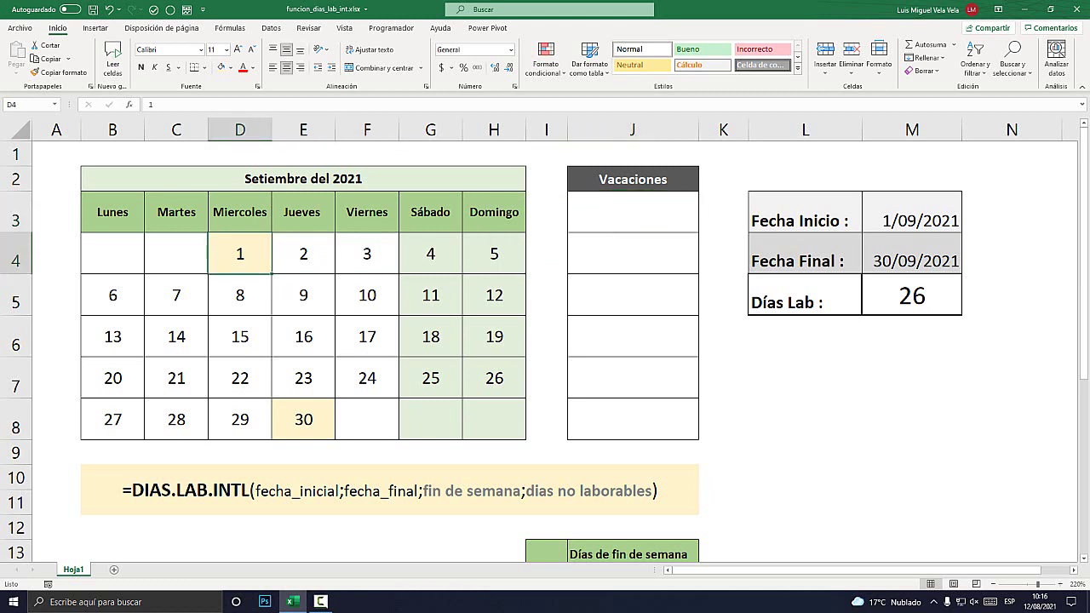
left_click(304, 253)
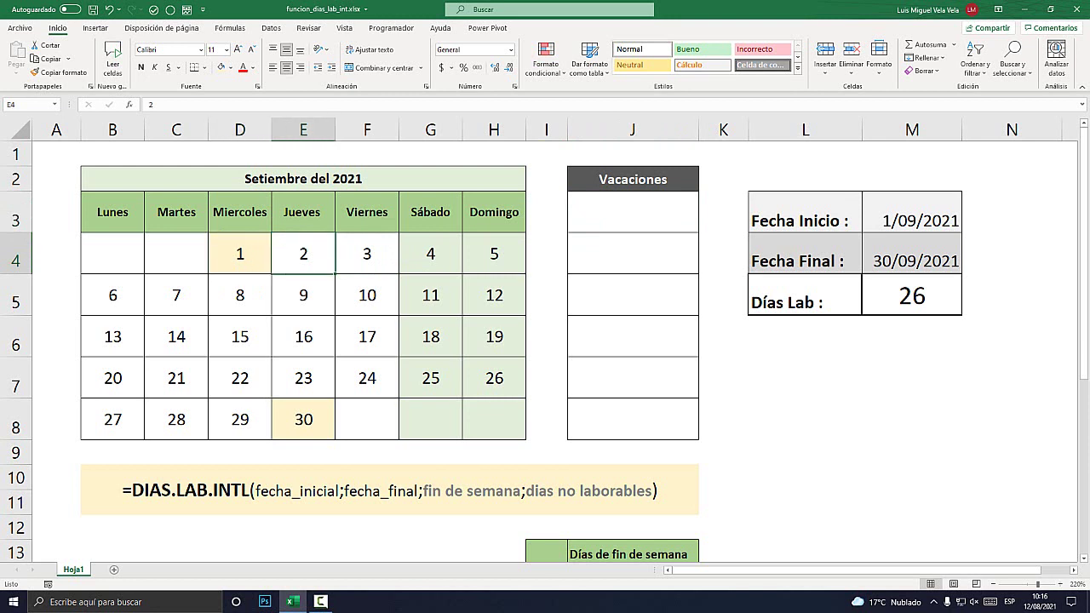
left_click(367, 253)
left_click(633, 211)
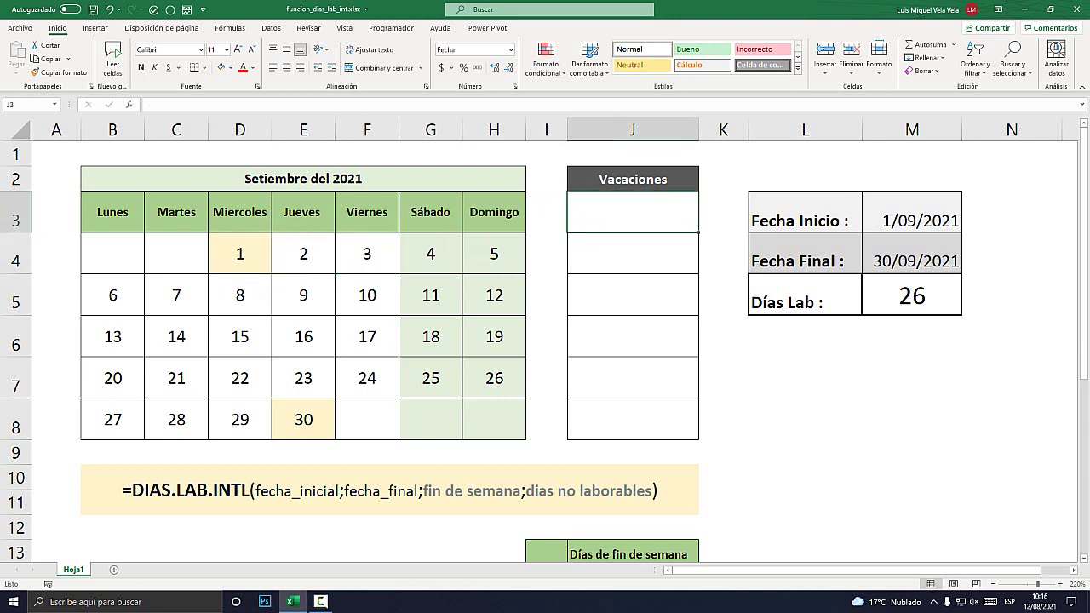
type("01/09/2021")
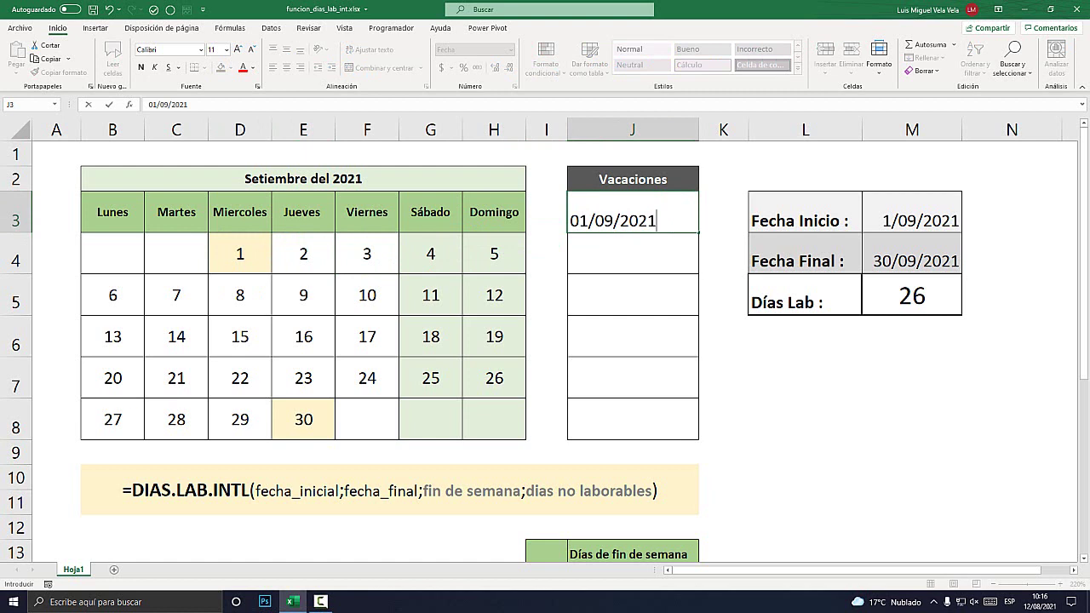
key("Return")
type("02/09")
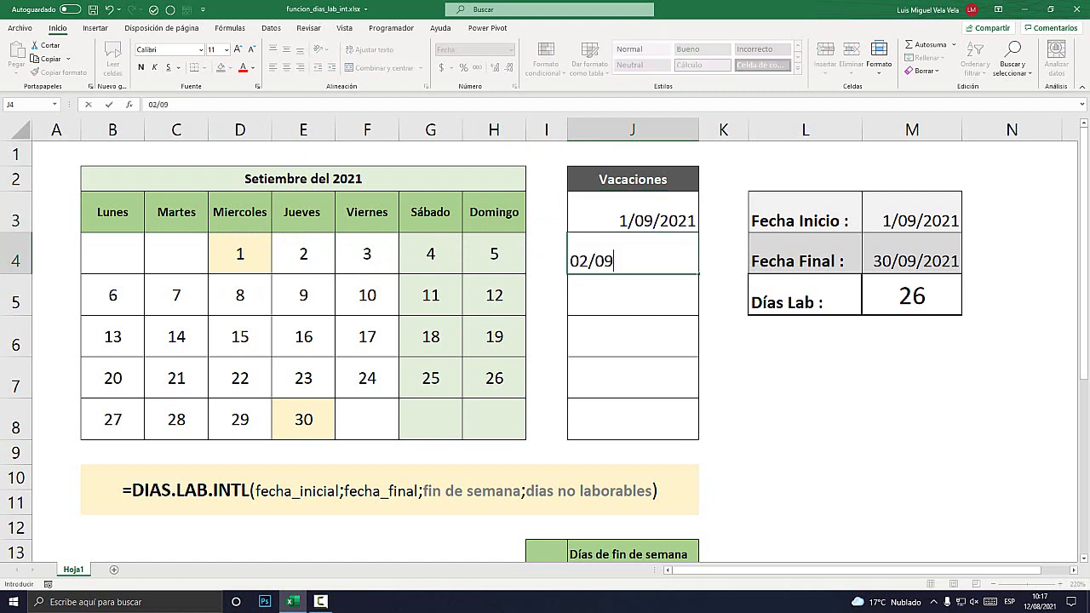
type("1")
key("Return")
type("03")
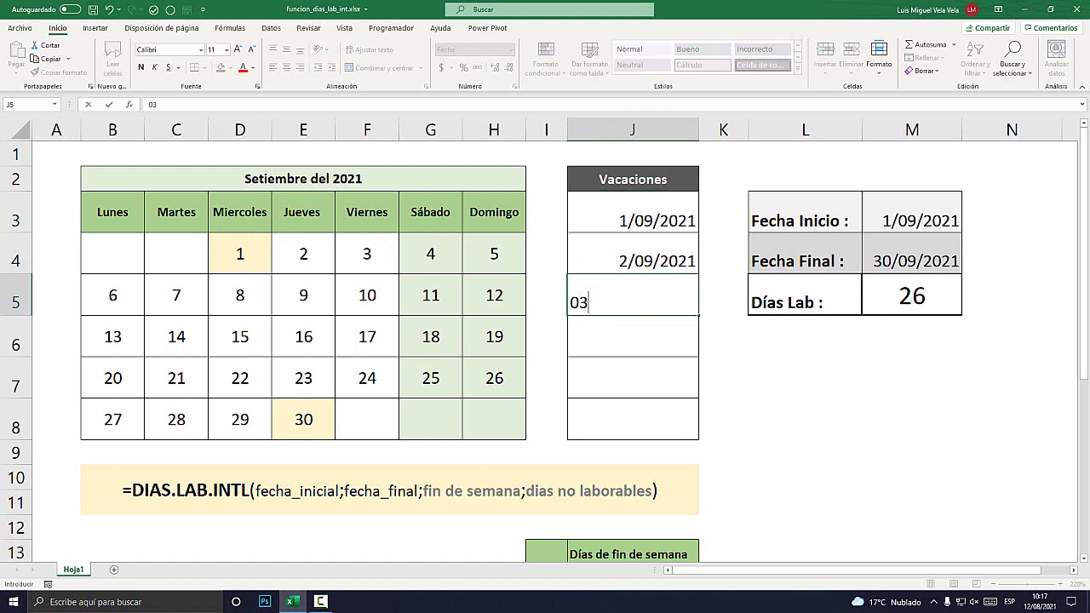
type("/09/202")
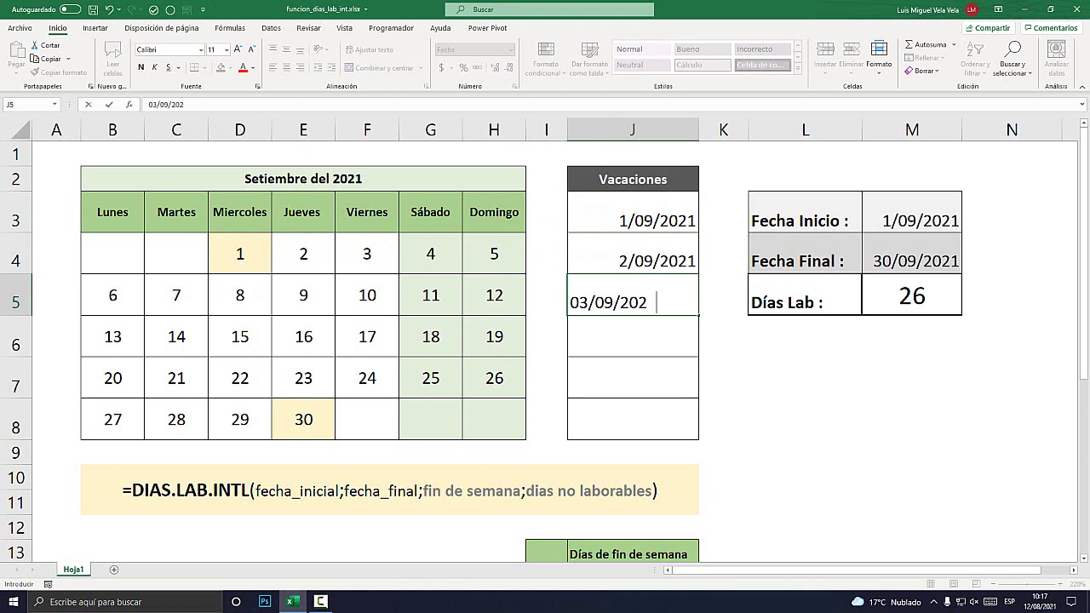
type("1")
key("Return")
Fill calendar days 1, 2 and 3 in D4:F4 with a gold colour
left_click_drag(240, 254, 367, 253)
left_click(230, 68)
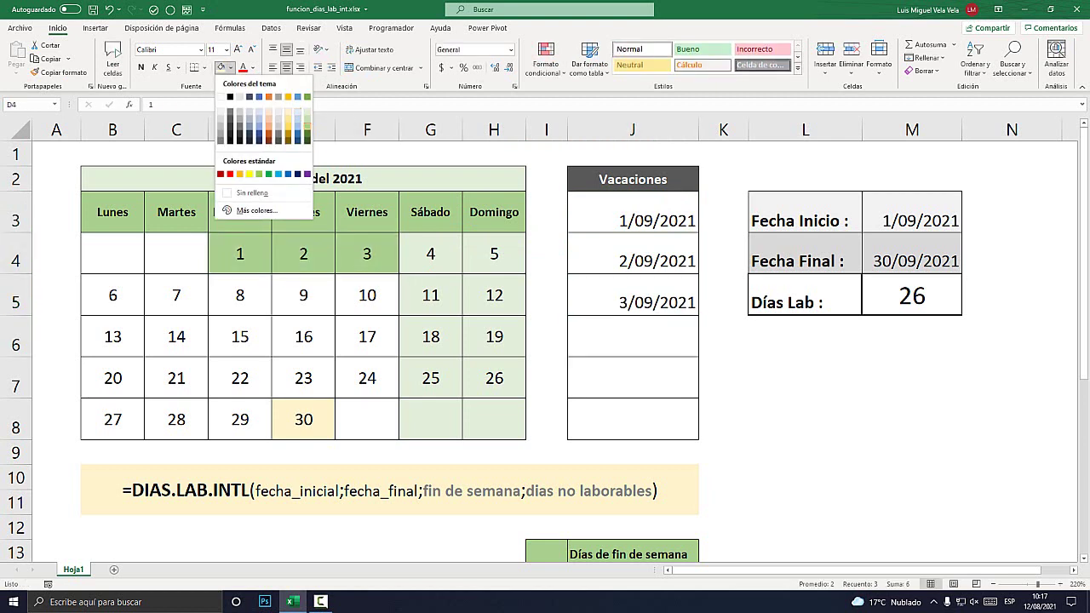
left_click(288, 126)
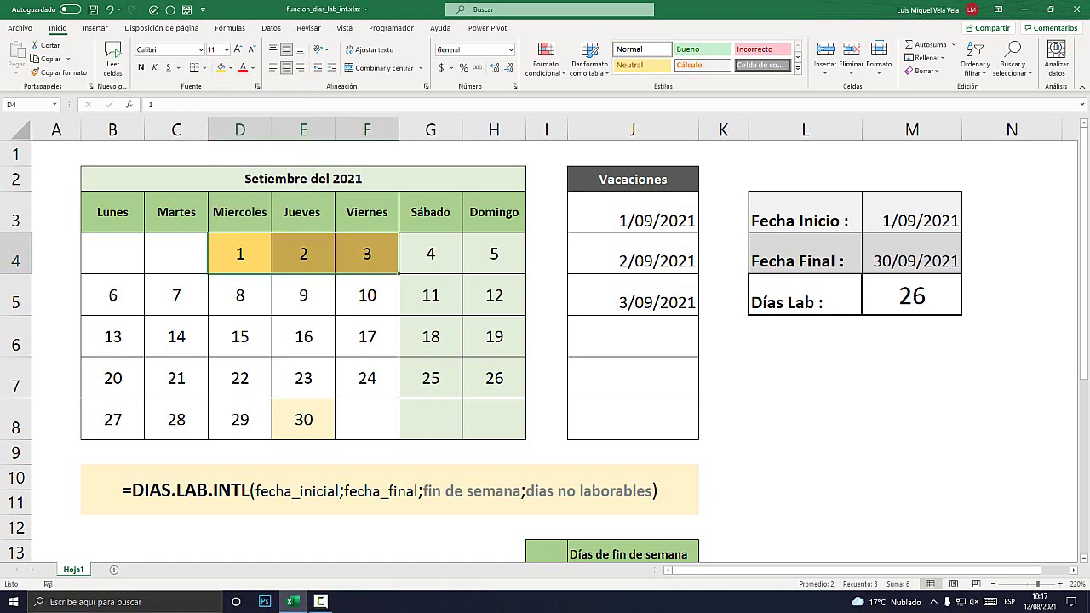
left_click(913, 296)
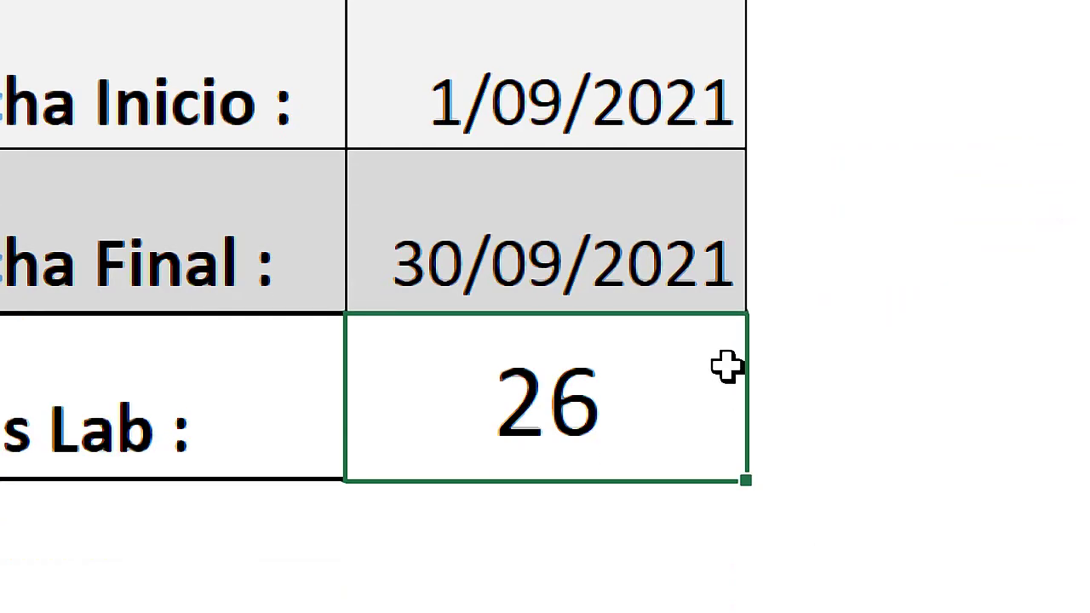
Enter =DIAS.LAB.INTL(M3;M4;1;J3:J5) in M5 so it returns 19 working days
type("=DIAS")
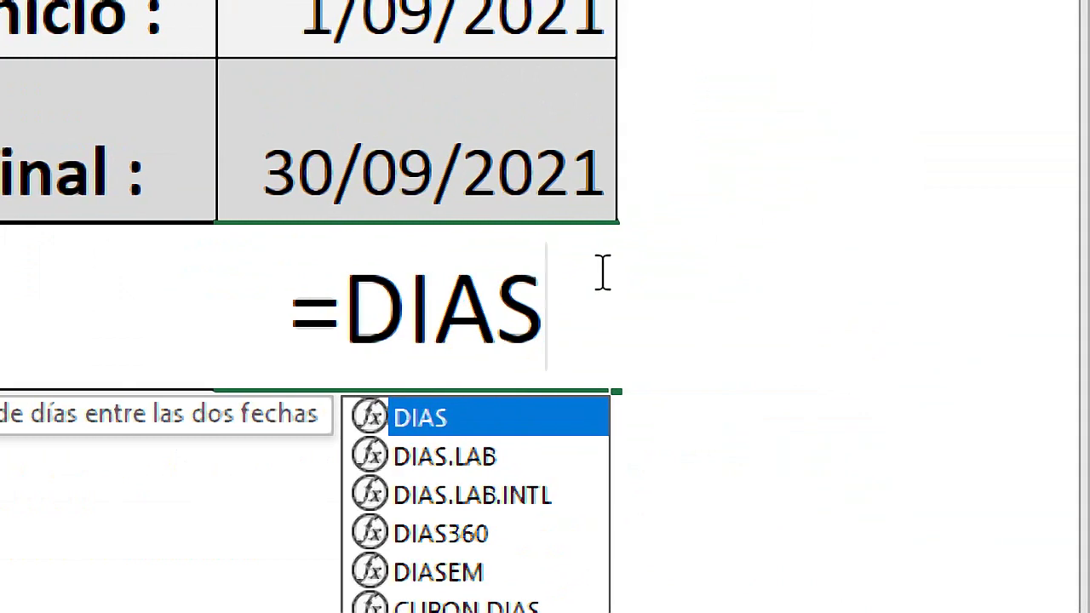
double_click(541, 503)
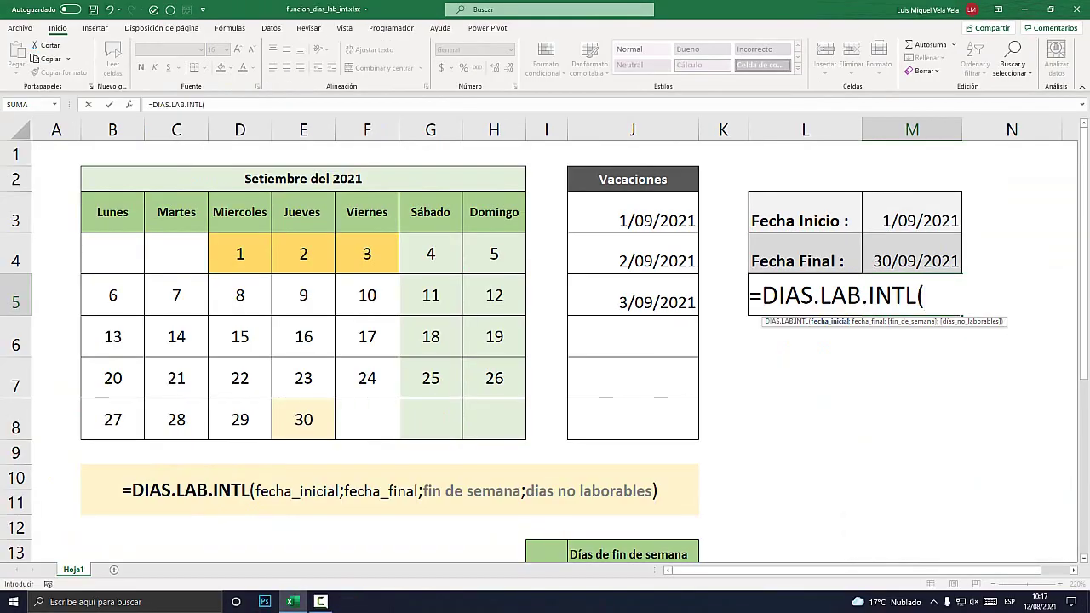
left_click(911, 221)
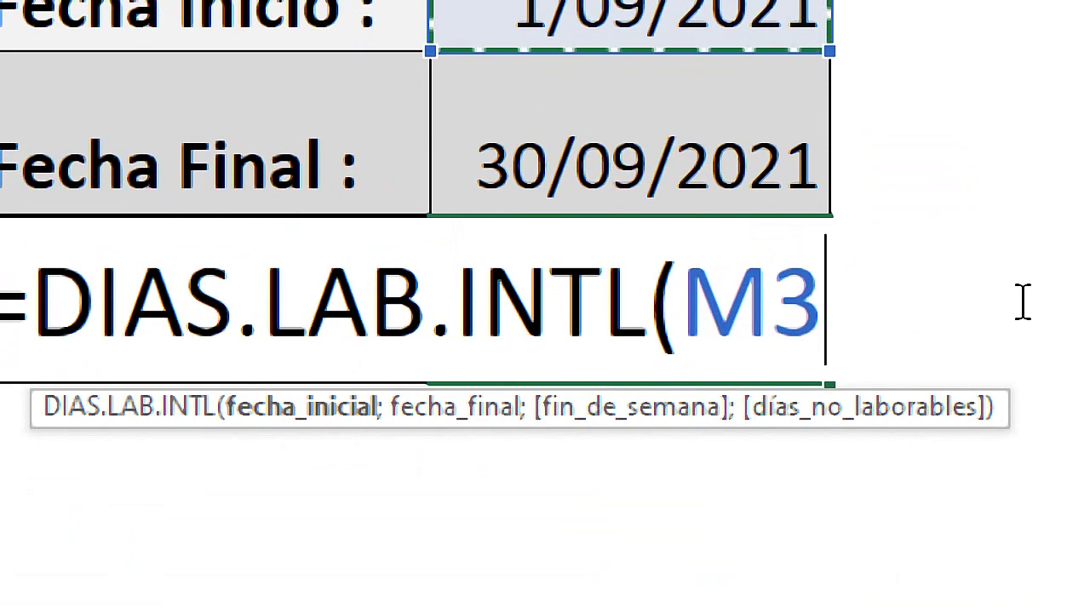
type(";")
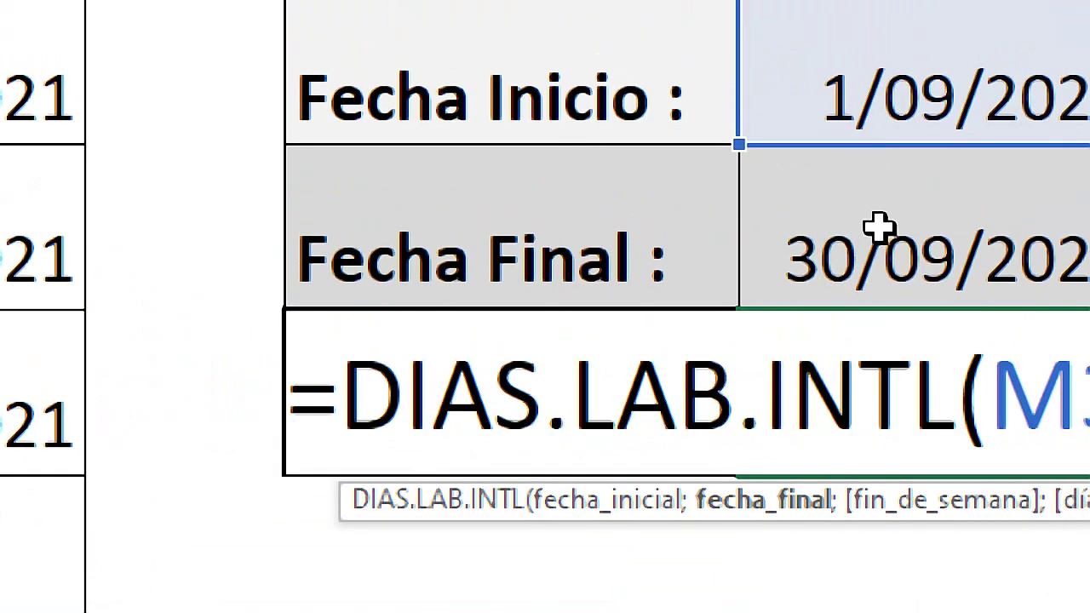
left_click(879, 226)
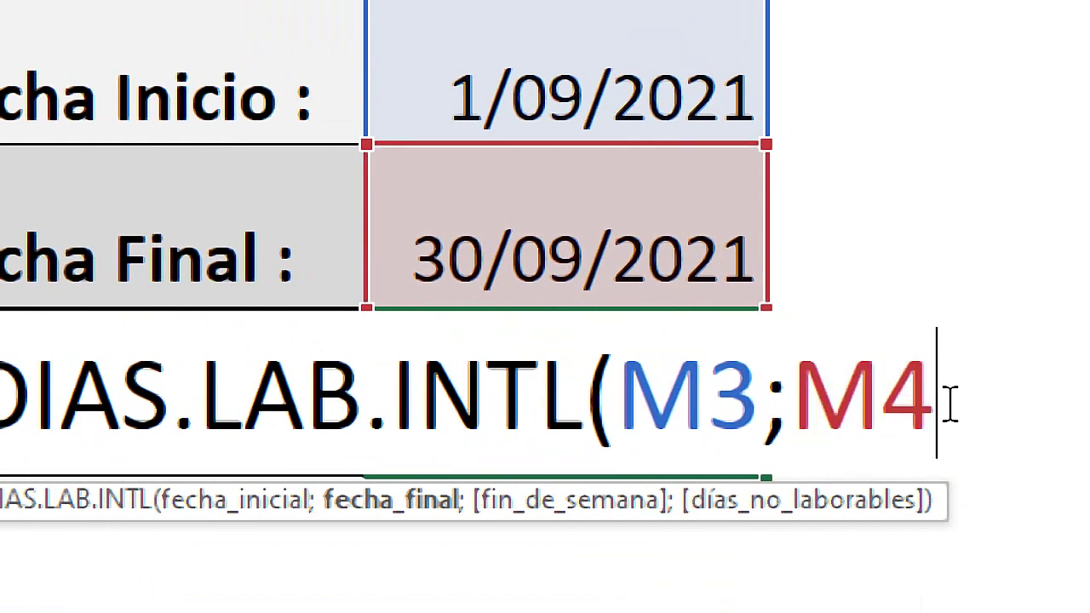
type(";")
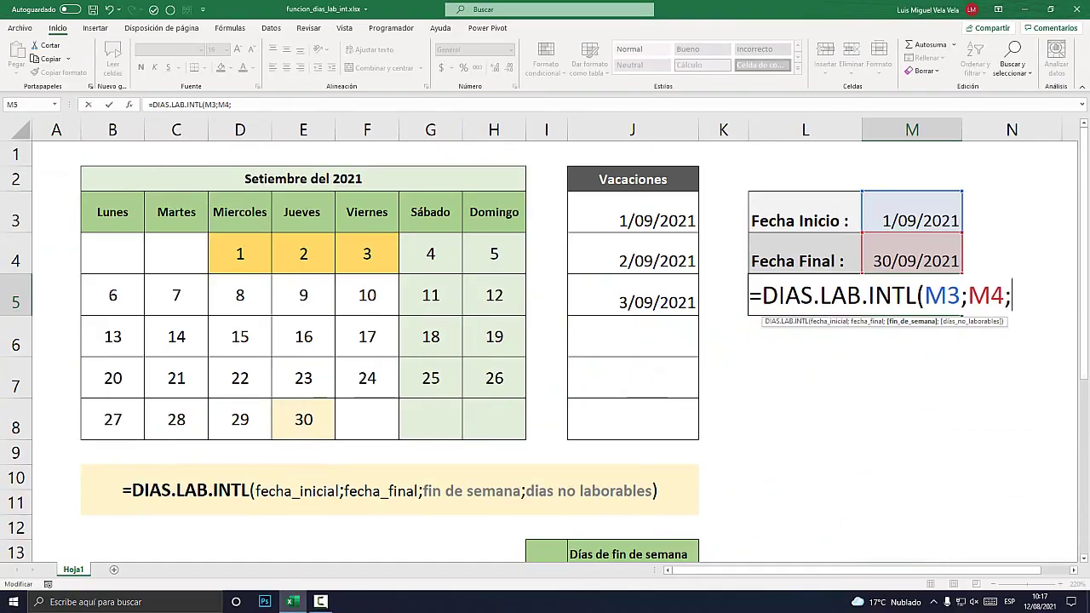
type(";")
type(";")
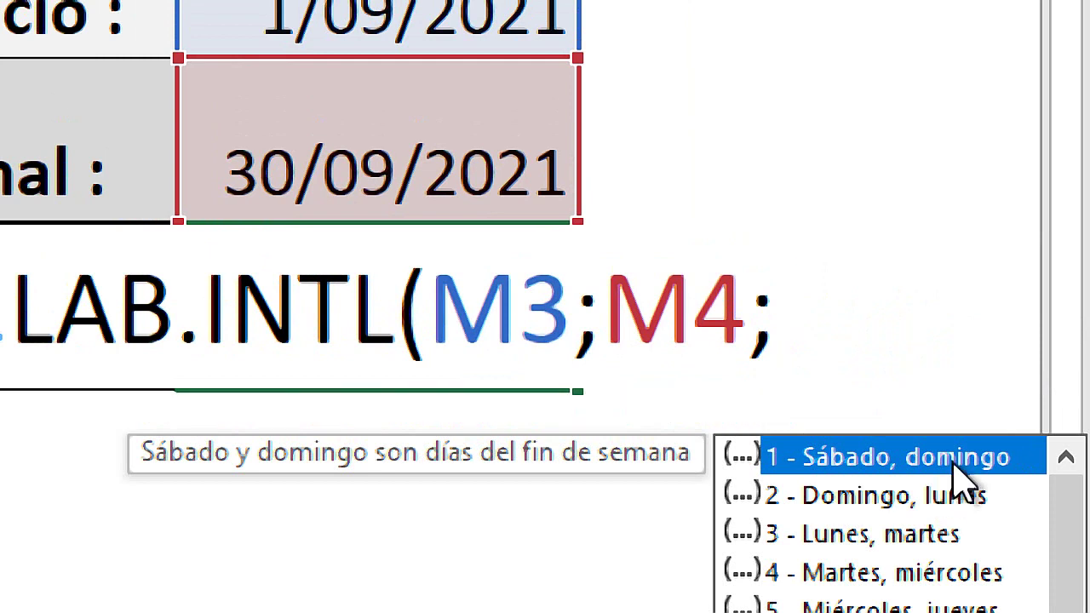
double_click(955, 464)
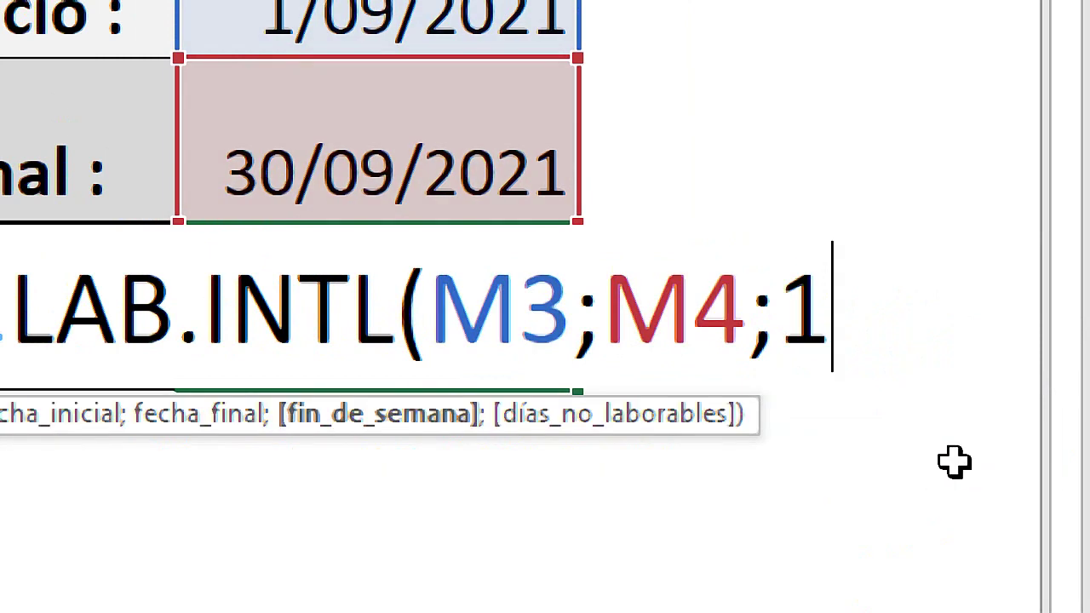
type(";")
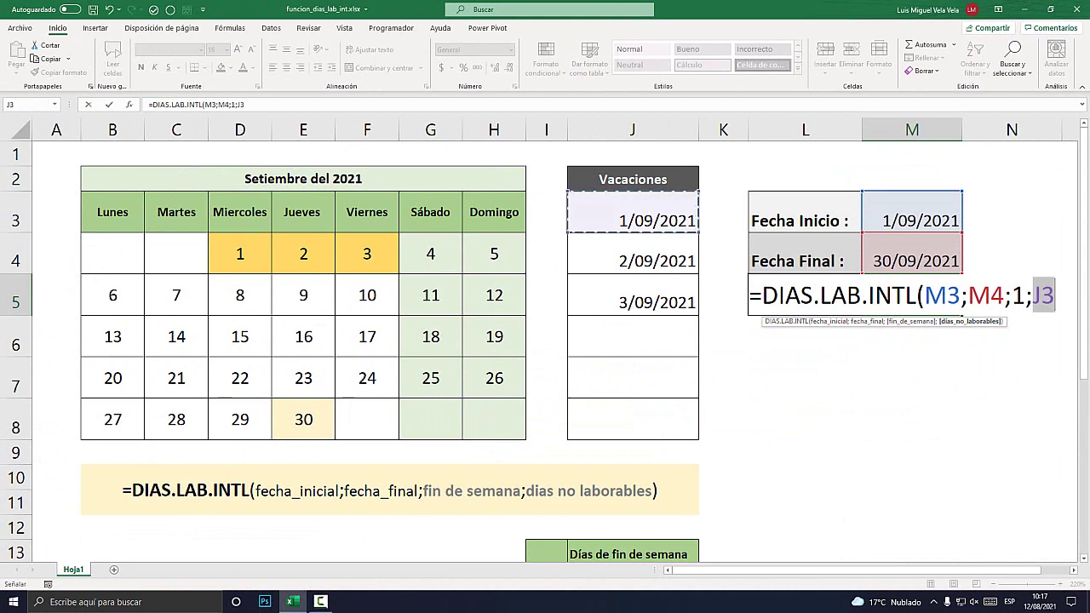
left_click_drag(633, 213, 632, 294)
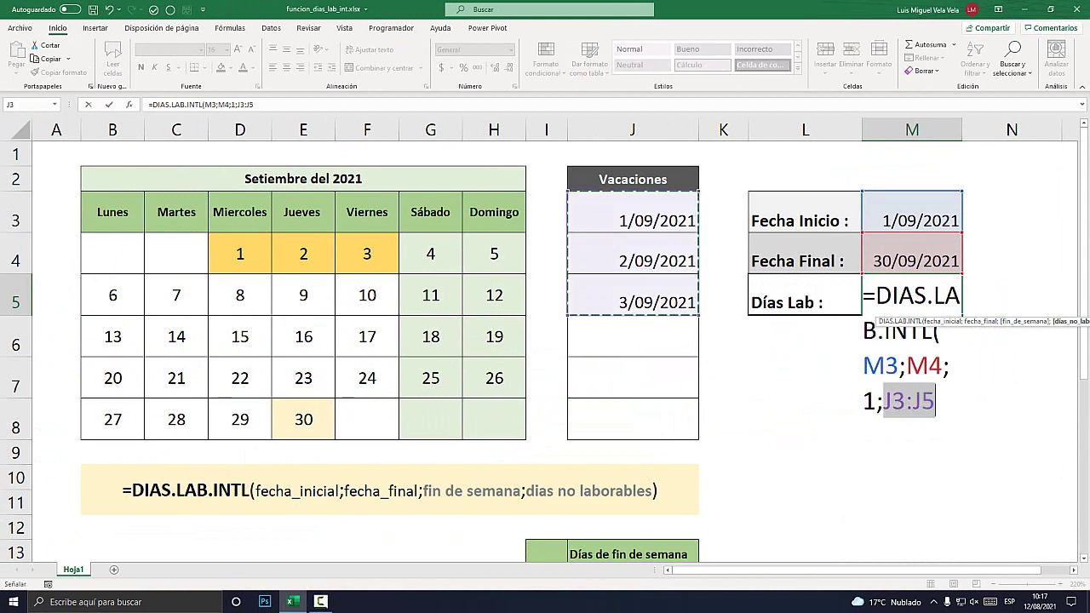
key("F2")
type(")")
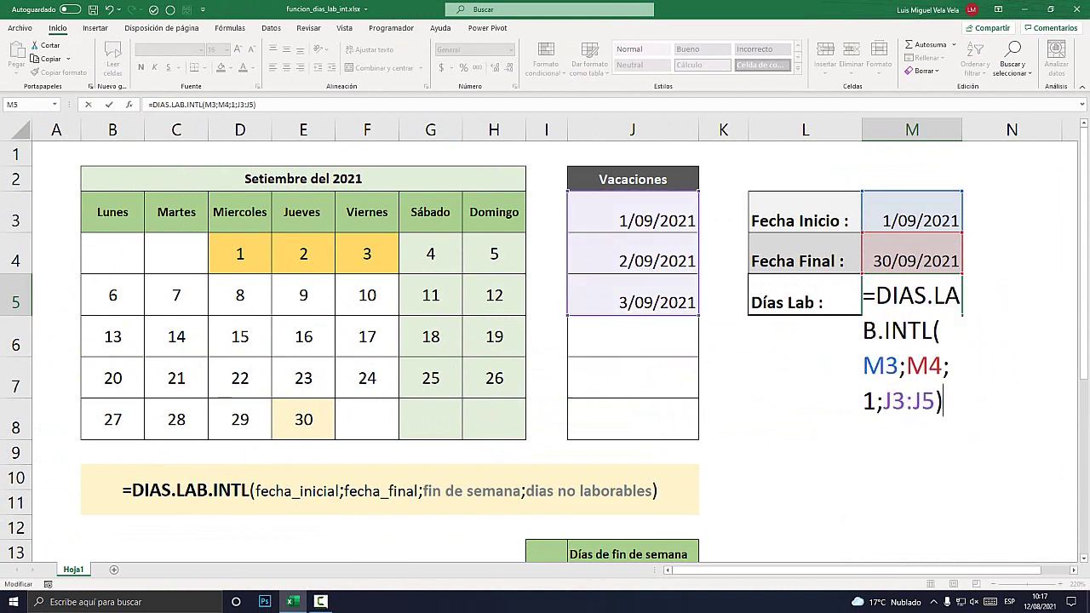
key("Return")
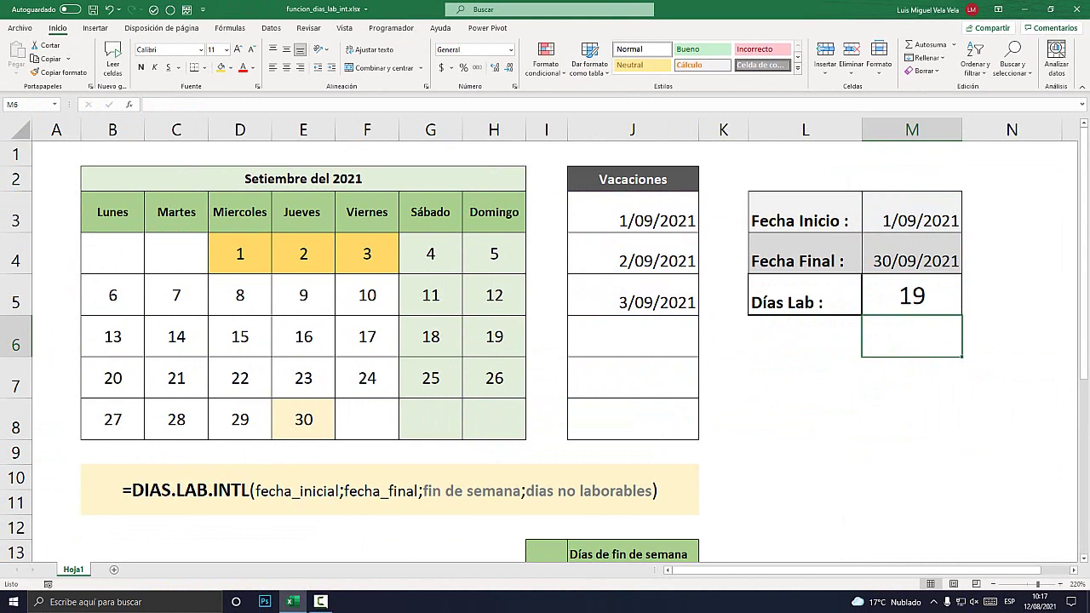
Point out the weekday block and vacation days 1 to 3 on the calendar
left_click(911, 295)
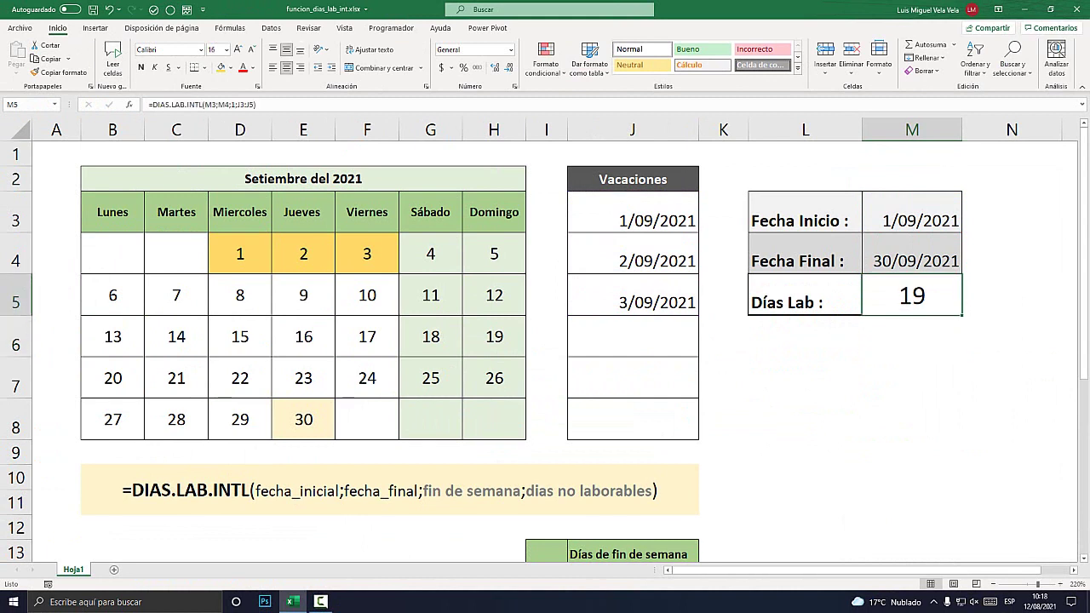
left_click_drag(113, 254, 367, 419)
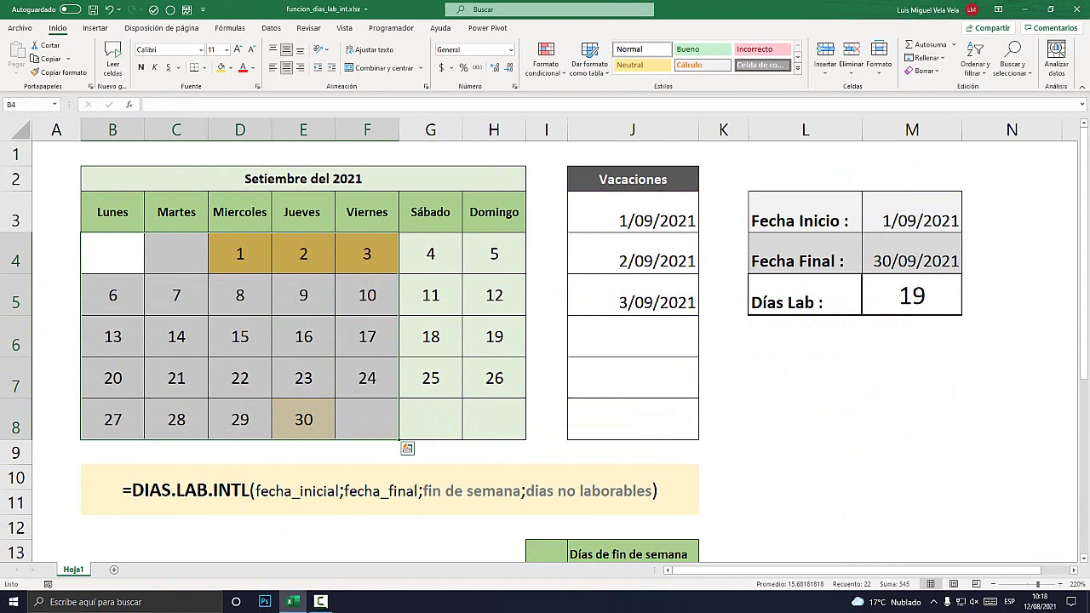
mouse_move(240, 254)
left_mouse_down()
mouse_move(367, 253)
mouse_move(335, 315)
left_mouse_up()
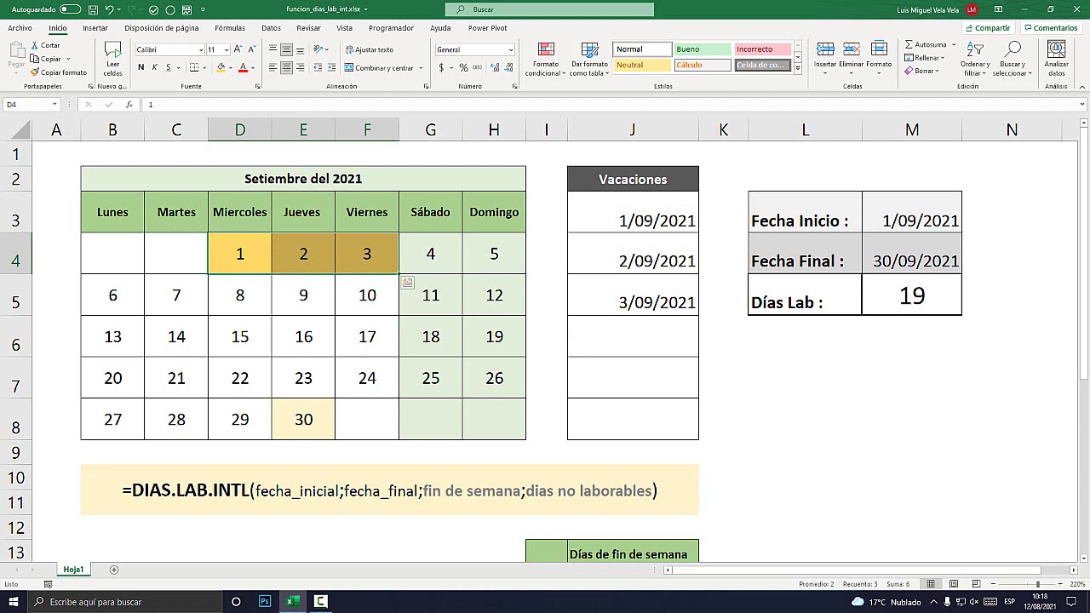
left_click_drag(113, 253, 367, 419)
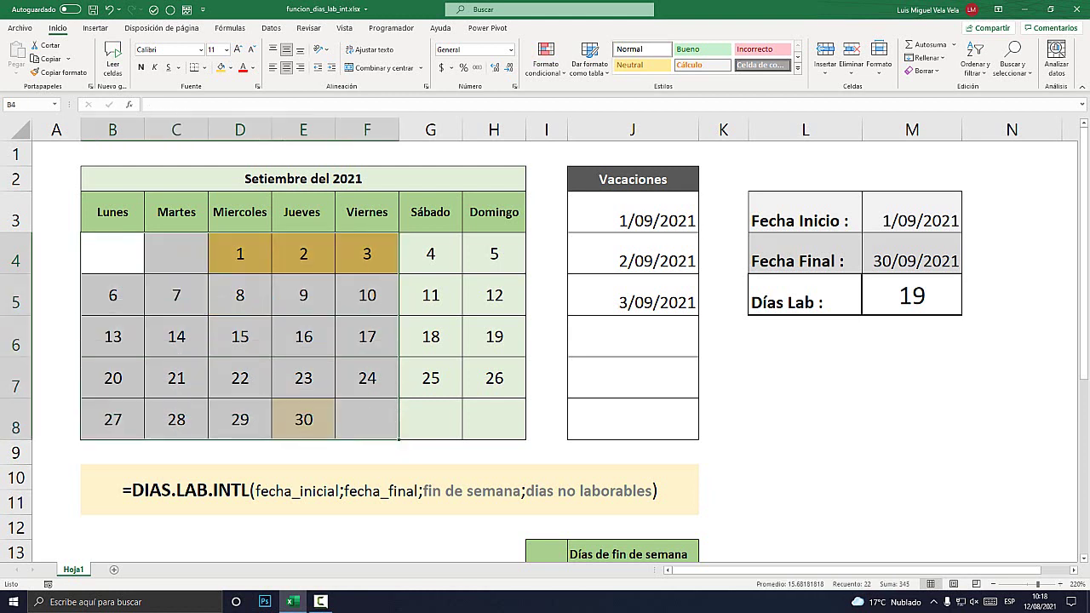
Fill the result cell M5 showing 19 with light green
left_click(911, 296)
left_click(230, 68)
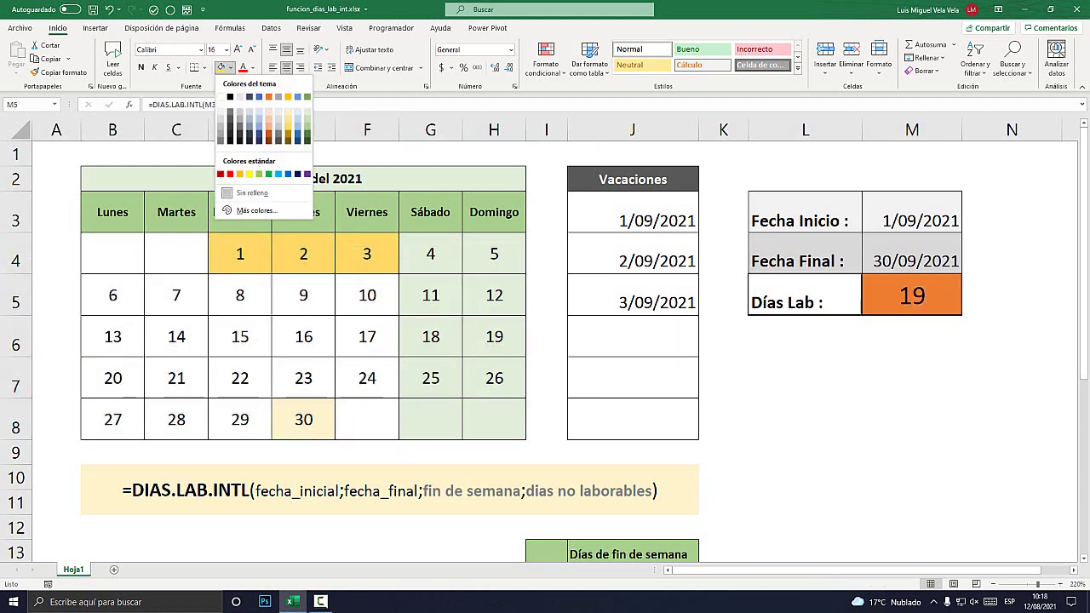
left_click(307, 111)
left_click(912, 377)
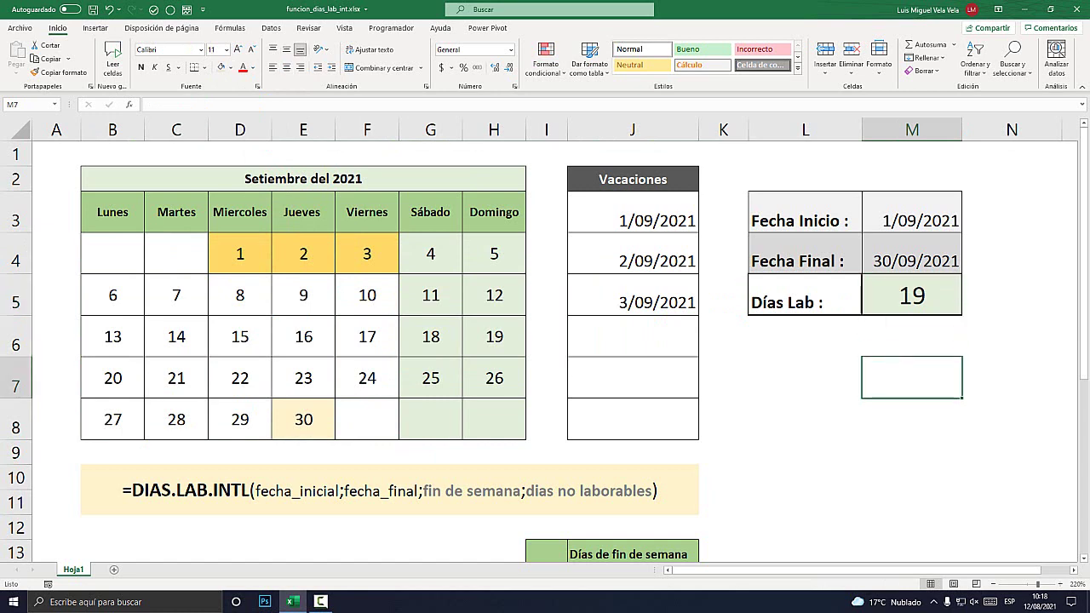
Point out the fecha_inicial, fecha_final and fin de semana arguments in the B10 syntax note
scroll(545, 358, "down", 1)
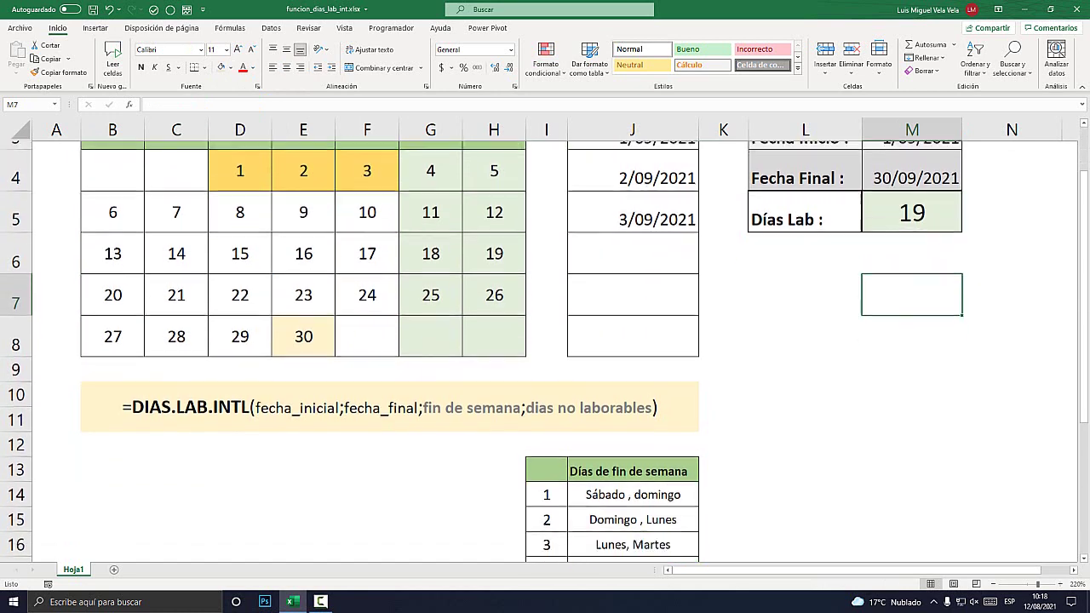
double_click(210, 399)
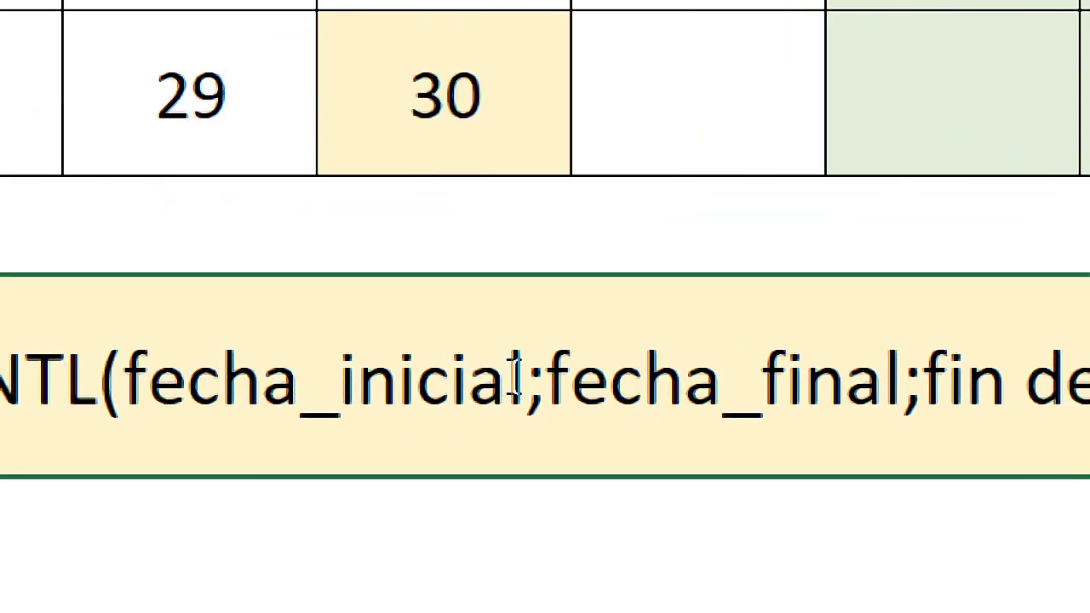
left_click_drag(521, 377, 99, 380)
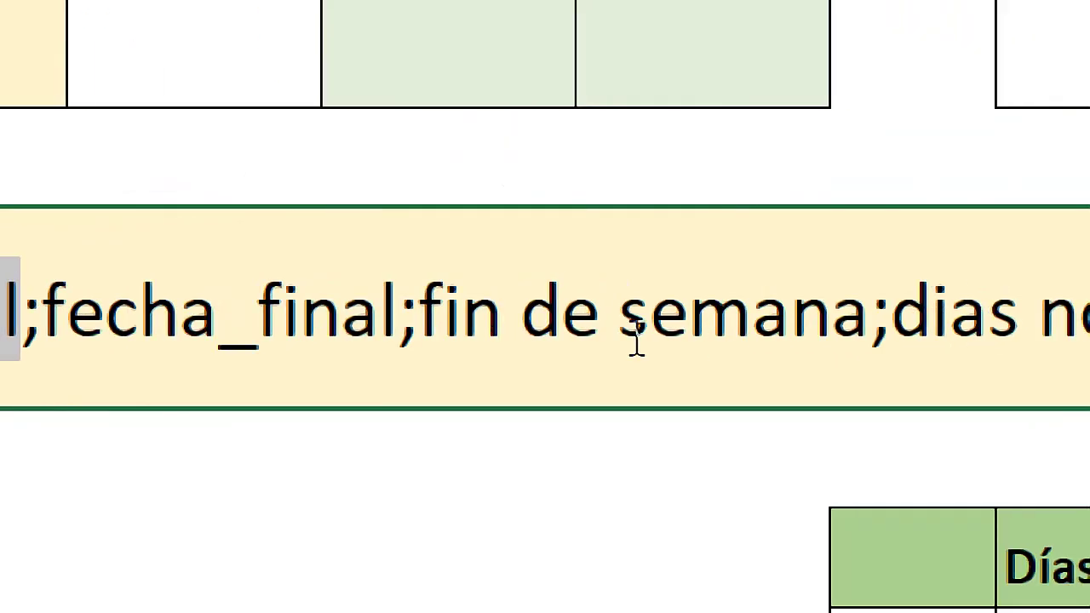
left_click_drag(421, 315, 719, 317)
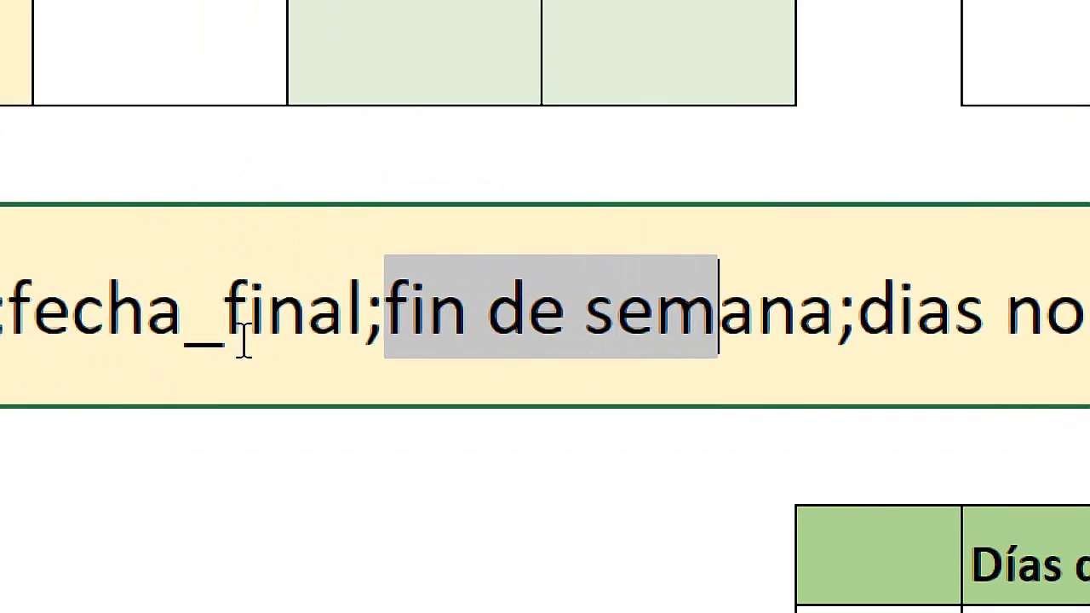
left_click_drag(407, 315, 43, 315)
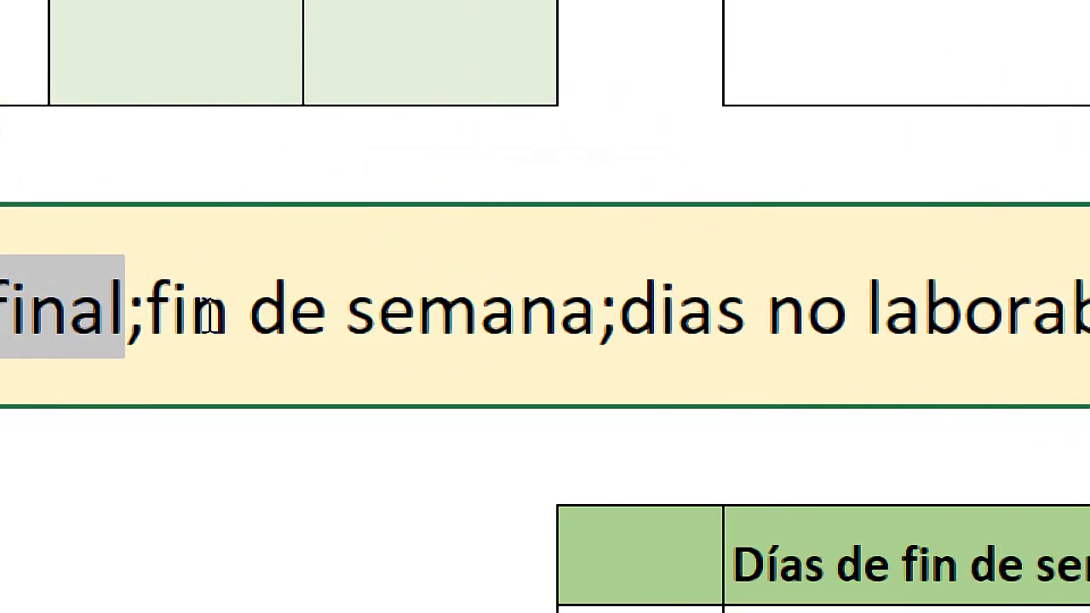
left_click(219, 320)
left_click_drag(219, 319, 597, 317)
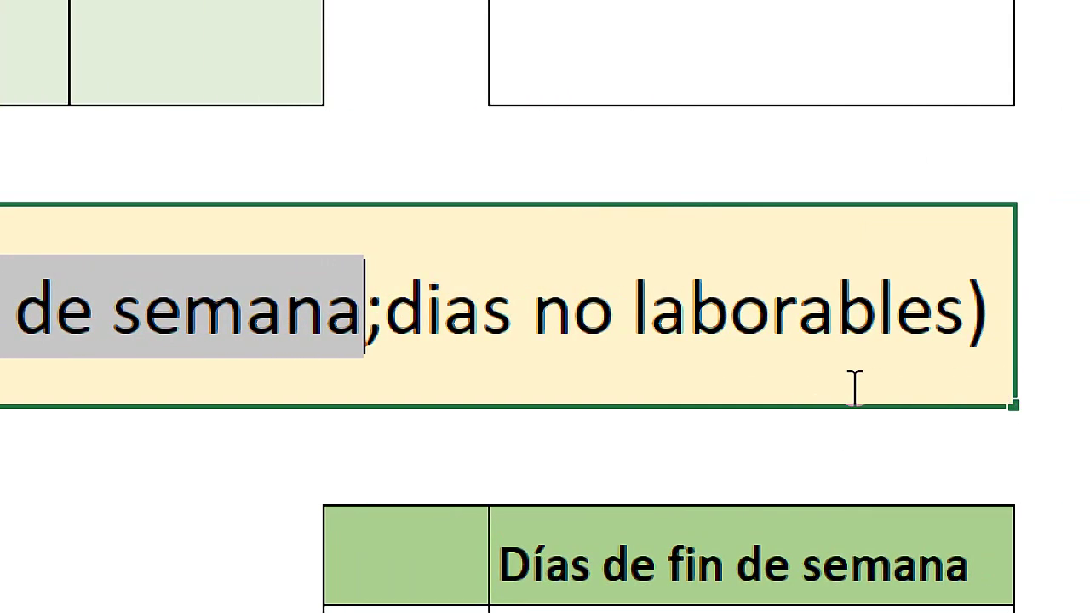
Correct 'dias' to 'días' in the B10 syntax note
left_click_drag(385, 320, 483, 317)
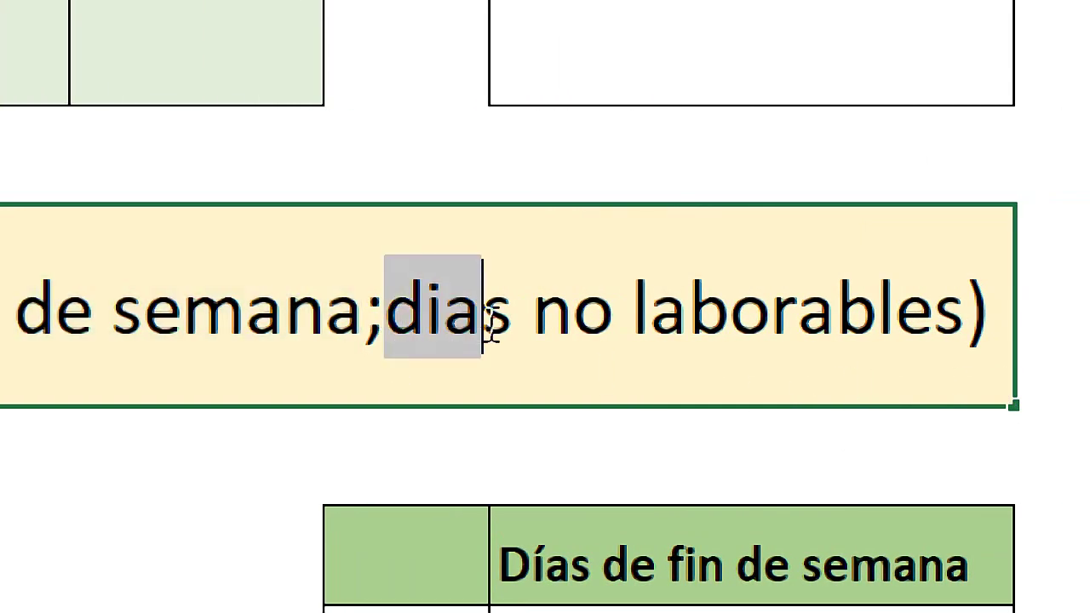
left_click(546, 307)
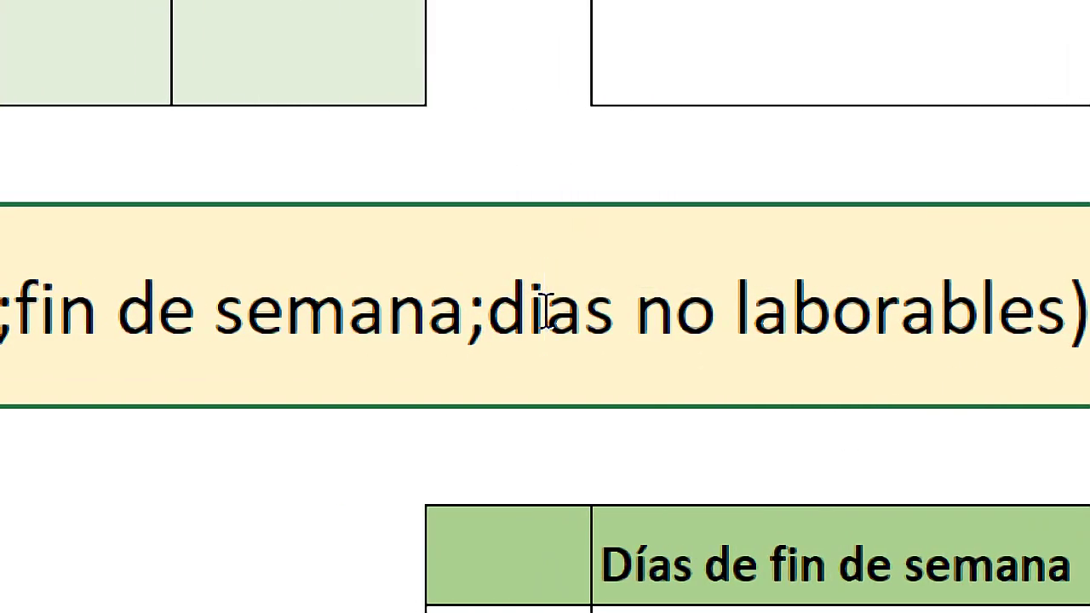
key("BackSpace")
type("í")
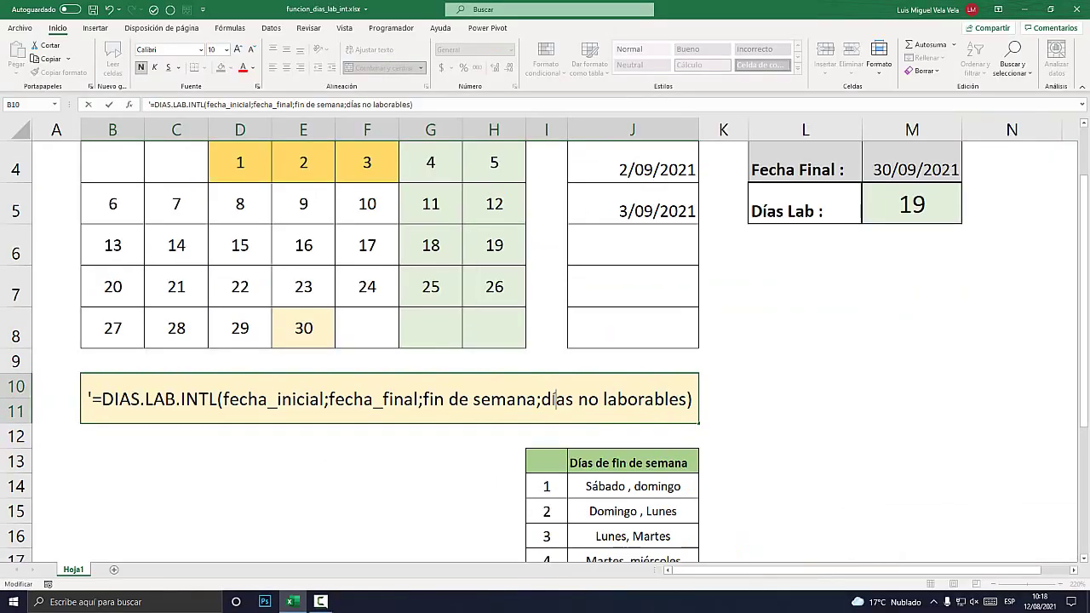
key("Return")
scroll(545, 340, "up", 1)
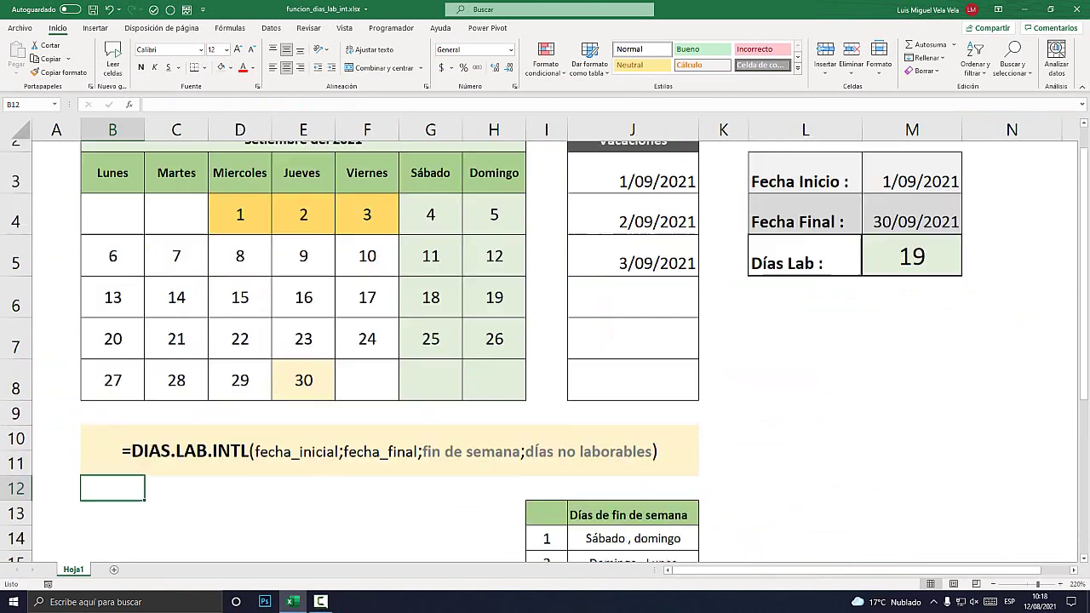
left_click_drag(632, 220, 632, 426)
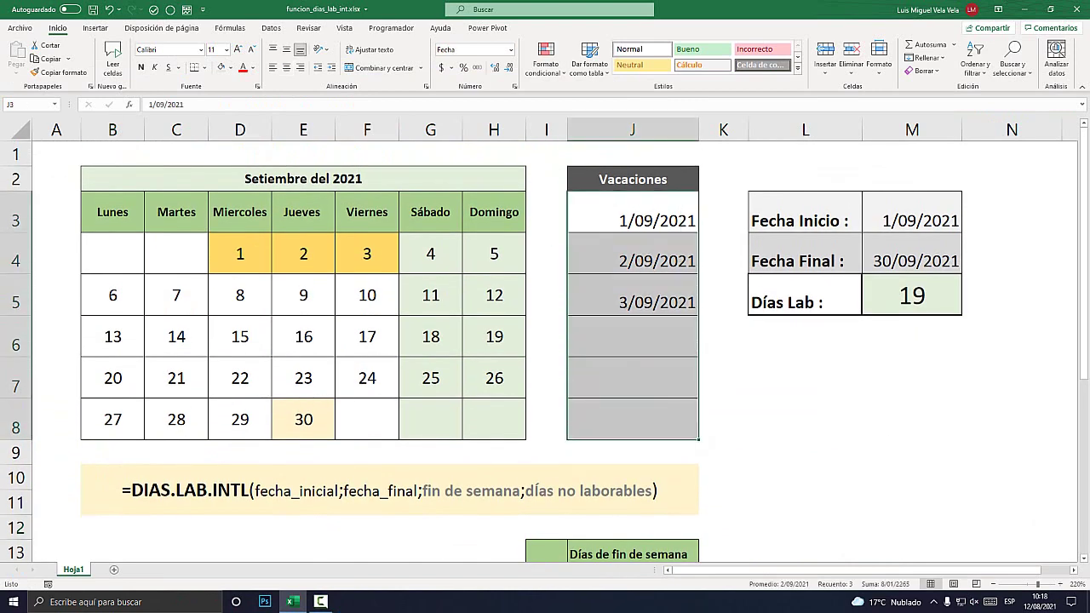
left_click(632, 220)
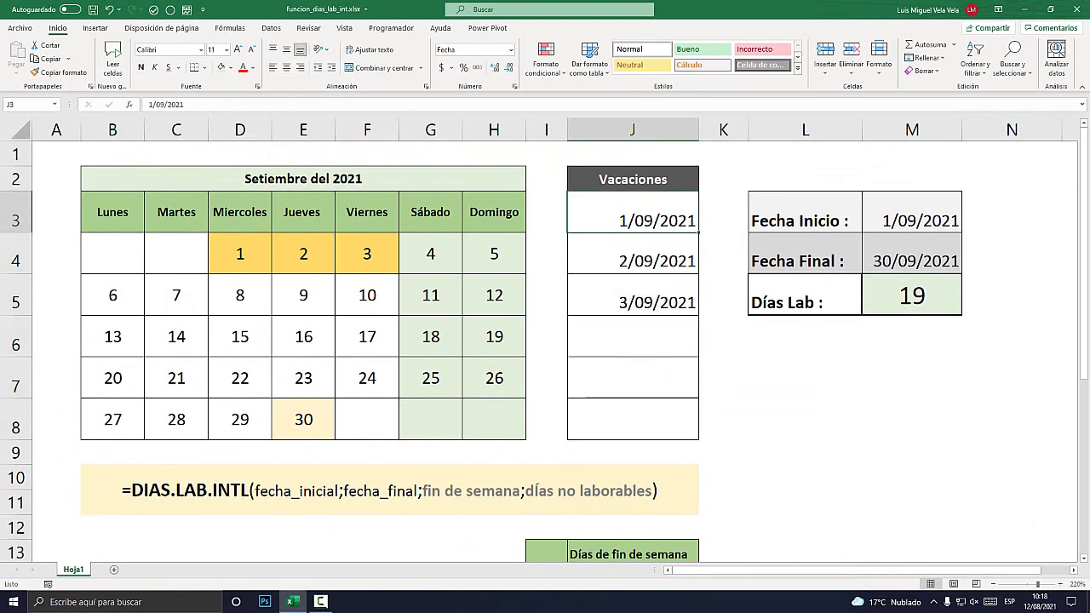